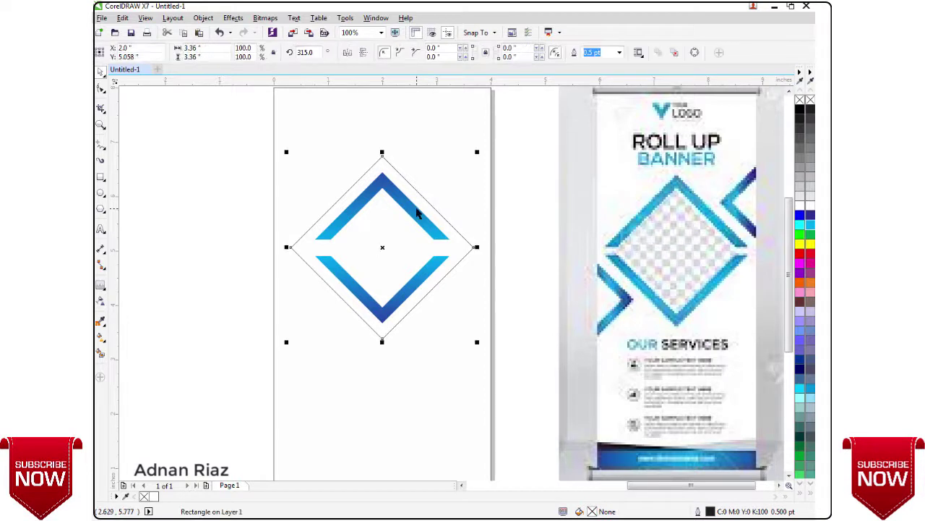
Delete the outer diamond outline and enlarge the two-part gradient frame from its centre to about 3.19 × 3.58 in.
key("Delete")
left_click(413, 203)
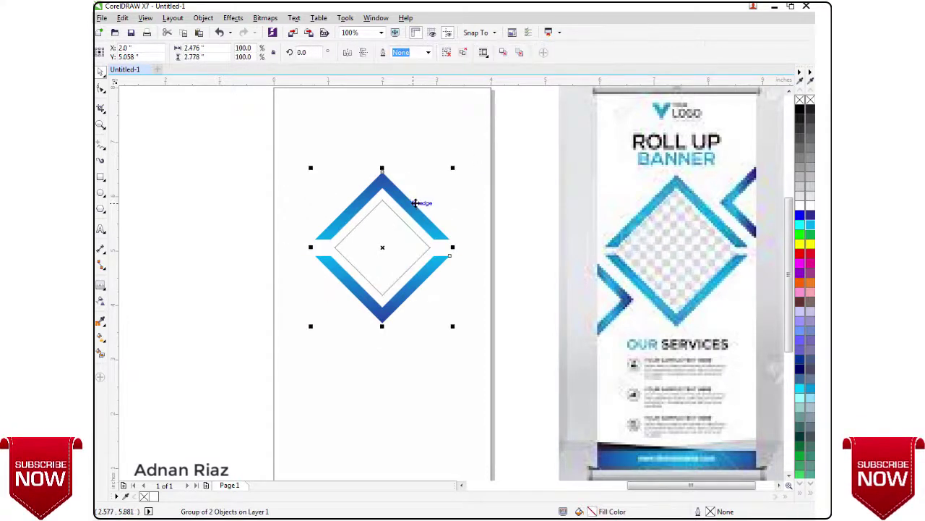
left_click_drag(450, 174, 475, 145)
Enlarge the inner diamond from its centre to about 3.59 in wide and give it a hairline outline.
left_click(400, 235)
left_click_drag(433, 196, 484, 145)
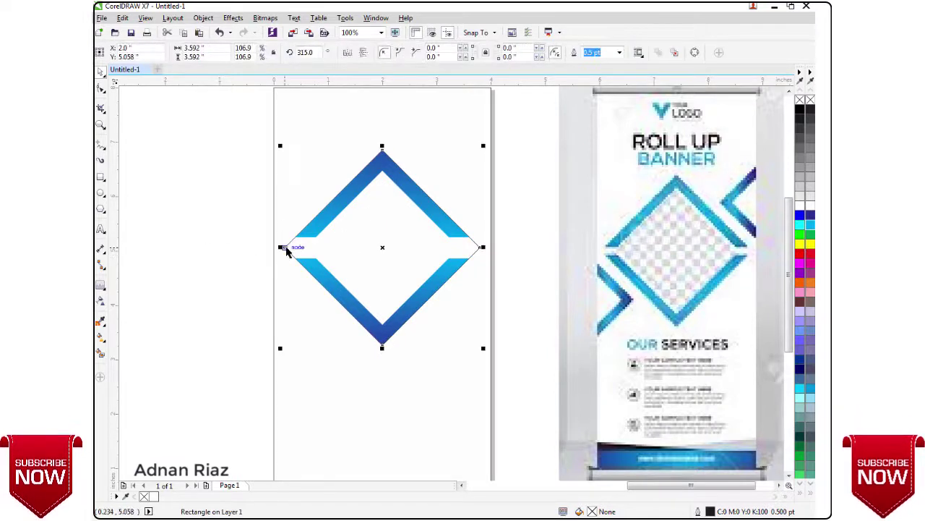
right_click(810, 100)
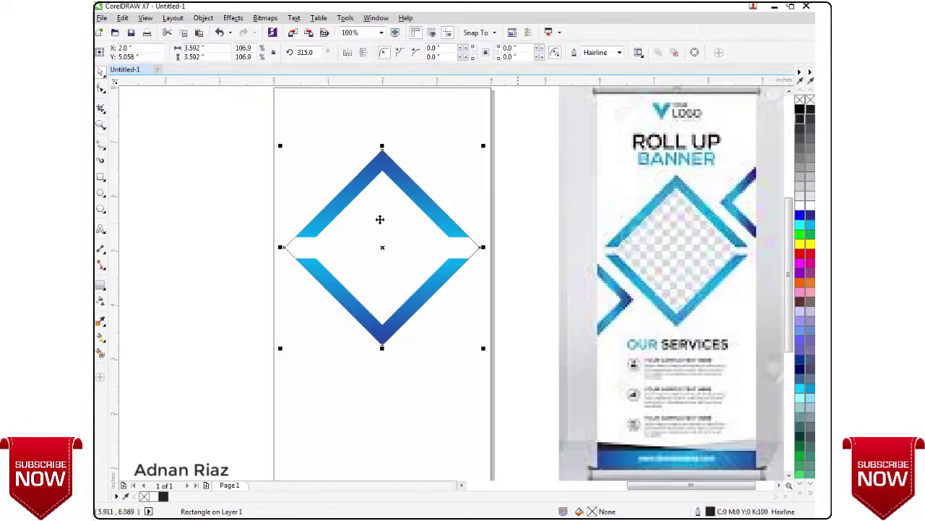
Pull the extra diamond outline off the page into the empty area and delete it.
left_click(250, 221)
scroll(372, 214, "down", 2)
left_click_drag(371, 213, 217, 199)
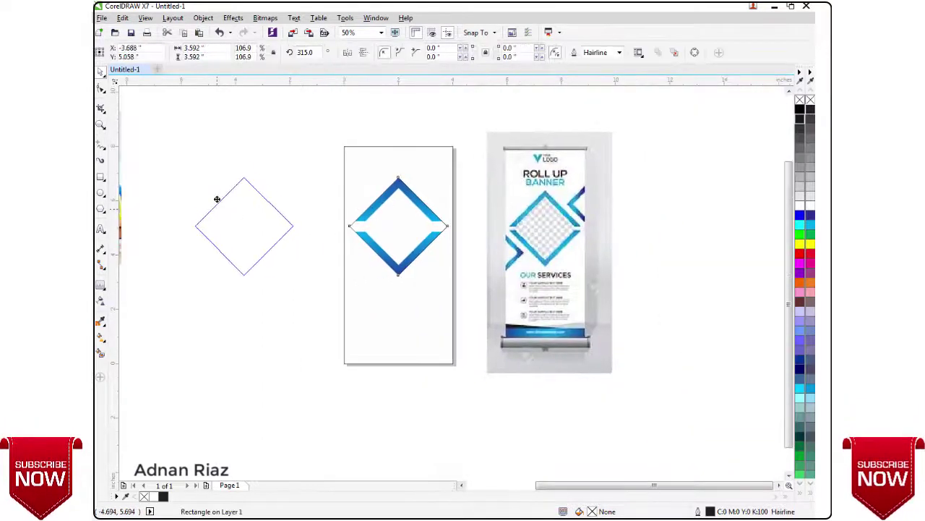
key("Delete")
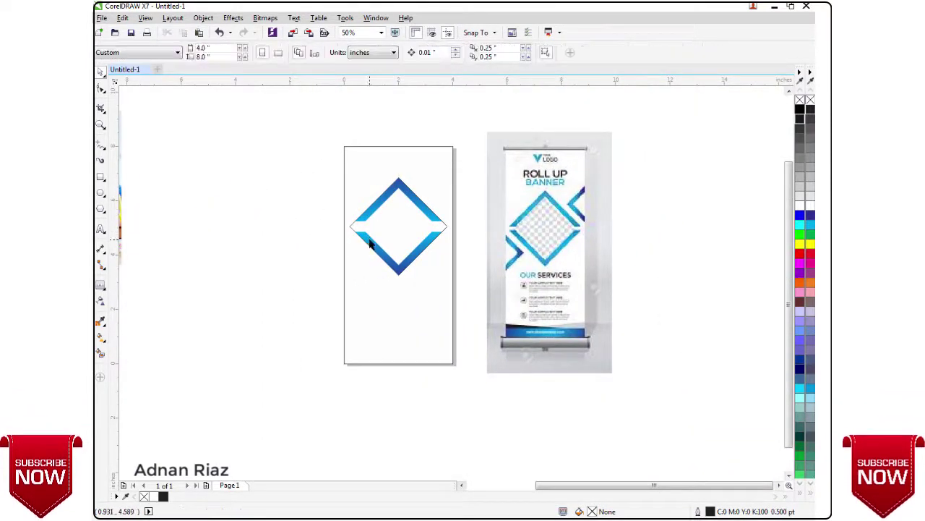
left_click(355, 225)
left_click(315, 233)
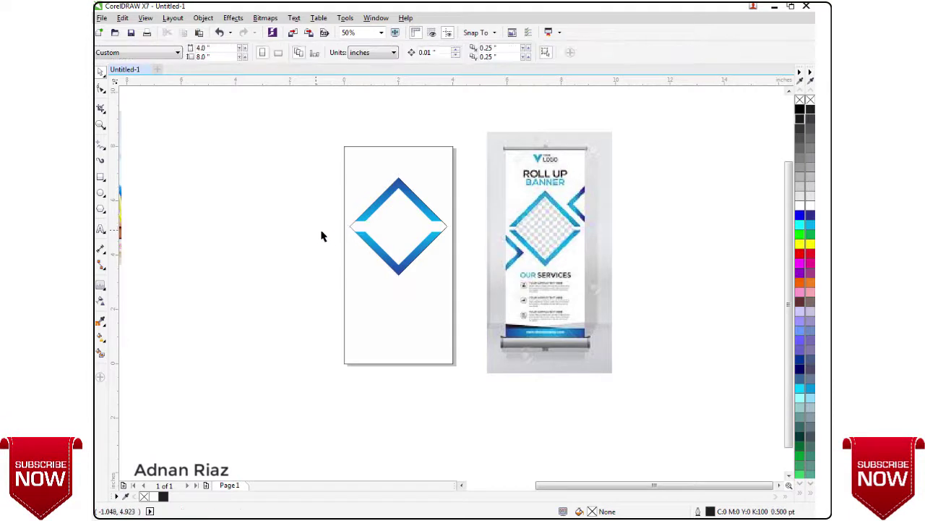
left_click_drag(365, 242, 218, 256)
key("ctrl+z")
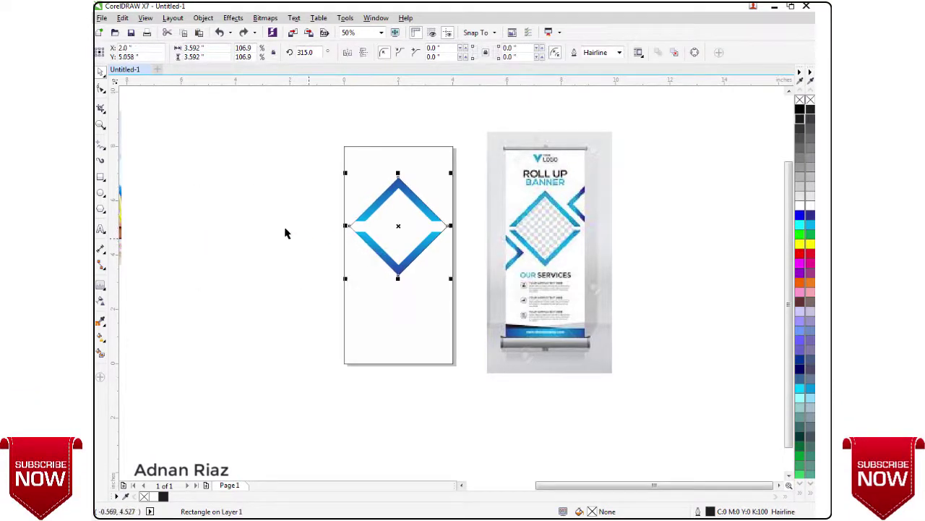
left_click(301, 232)
scroll(364, 198, "up", 1)
left_click_drag(287, 140, 515, 397)
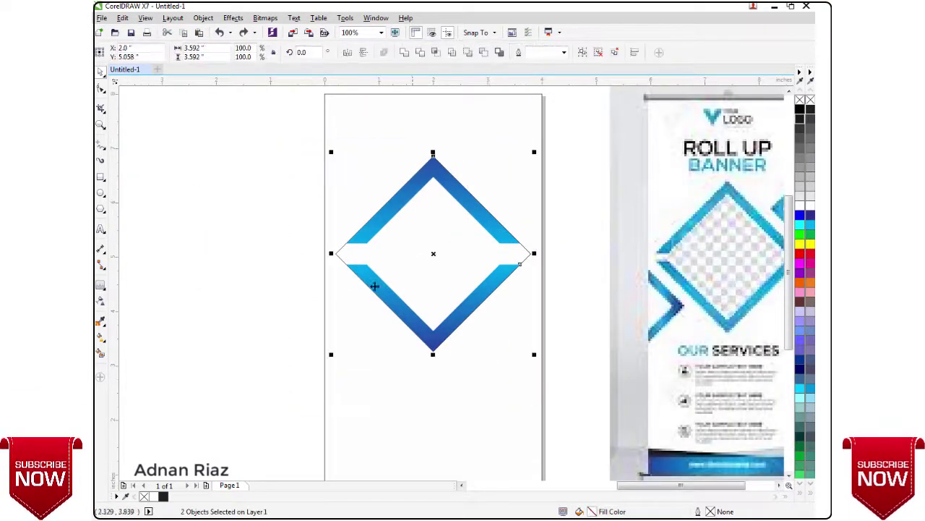
left_click(344, 253, "shift")
left_click_drag(367, 235, 161, 229)
key("ctrl+z")
left_click(241, 127)
left_click_drag(242, 131, 526, 383)
key("ctrl+g")
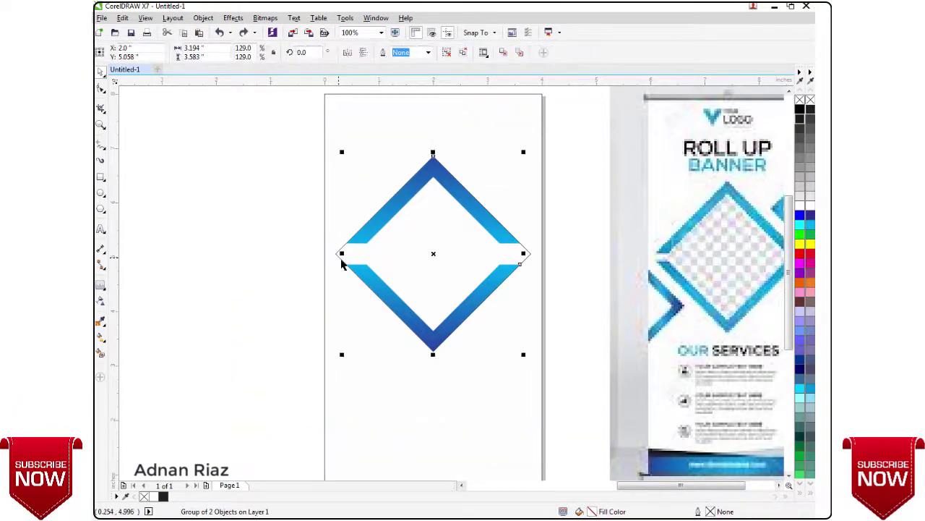
left_click_drag(433, 254, 228, 237)
left_click_drag(222, 259, 440, 281)
key("ctrl+z")
Duplicate the gradient diamond frame into the empty area left of the page.
left_click_drag(650, 276, 364, 268)
left_click(490, 224)
left_click(422, 228)
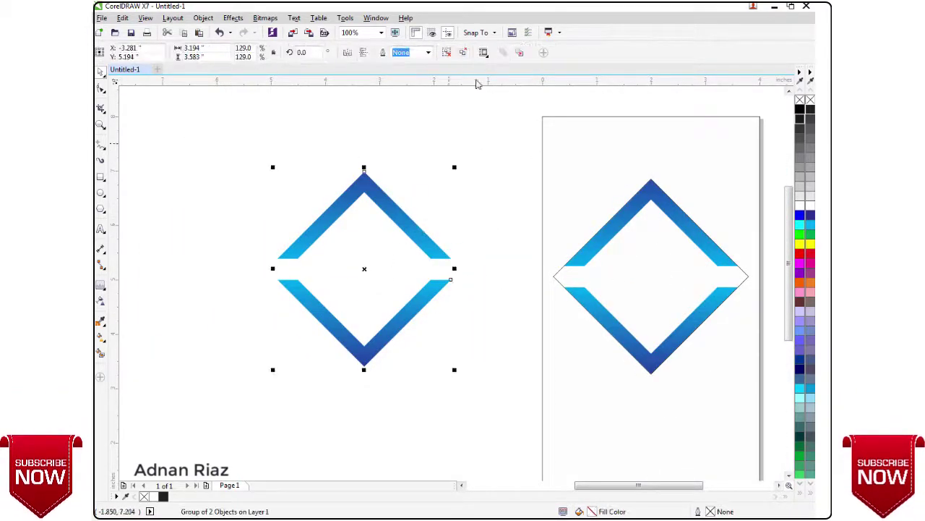
Ungroup the duplicated frame and delete its lower chevron.
left_click(446, 55)
left_click(459, 144)
left_click(398, 317)
key("Delete")
scroll(367, 301, "down", 1)
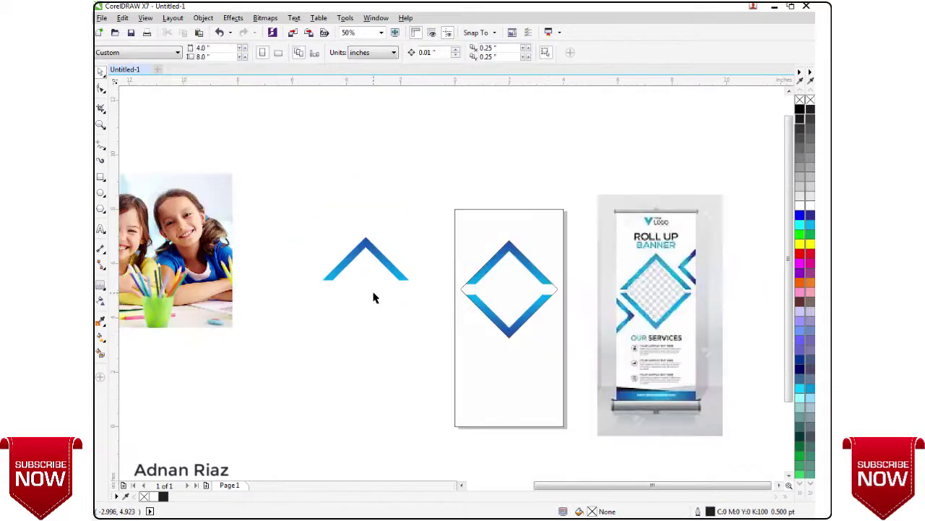
Rotate the remaining chevron to 270° and mirror it horizontally so its tip points left.
left_click_drag(374, 293, 356, 279)
left_click(366, 258)
scroll(369, 253, "up", 2)
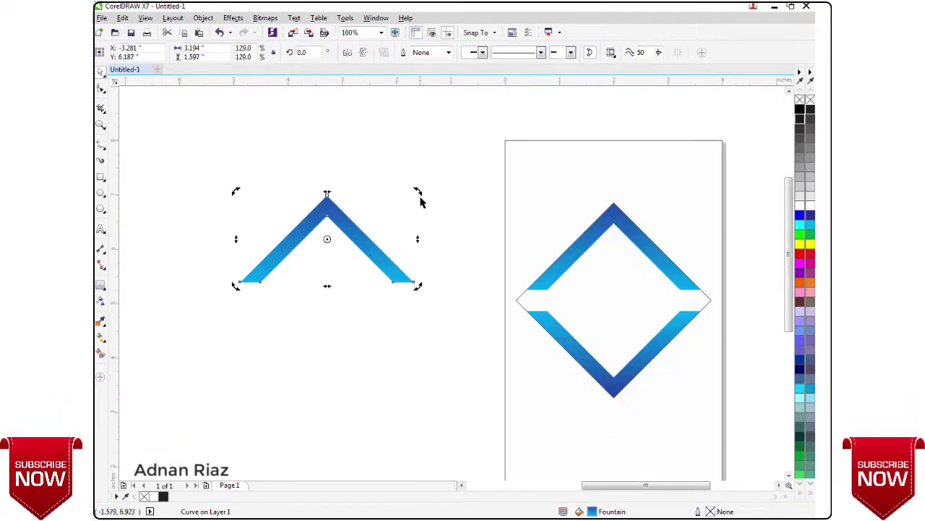
left_click_drag(430, 251, 430, 262)
left_click(397, 270)
left_click(406, 212)
left_click(365, 245)
double_click(365, 244)
left_click(100, 73)
left_click_drag(415, 190, 376, 324)
left_click(248, 244)
left_click(321, 193)
left_click(347, 52)
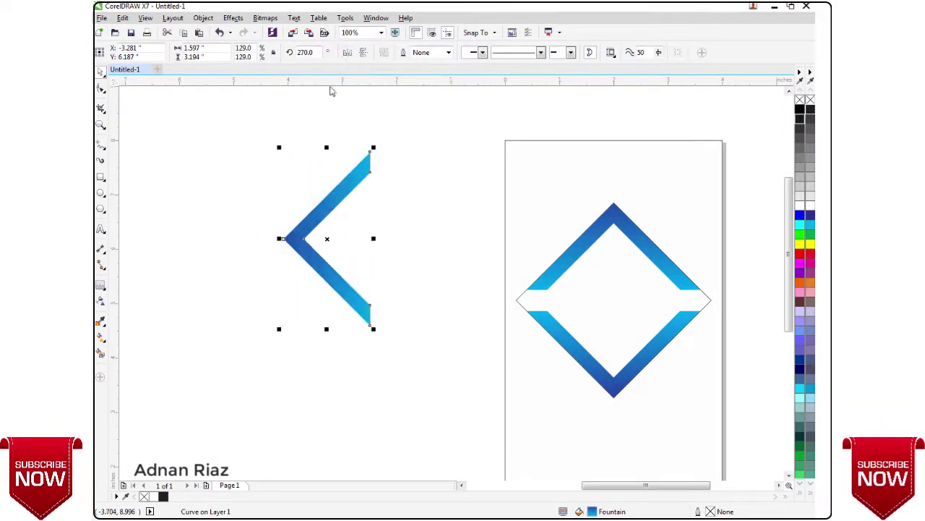
Reapply a horizontal linear gradient to the chevron, from cyan starting beyond its tip to dark blue past its open ends.
scroll(329, 188, "down", 1)
left_click_drag(331, 188, 277, 202)
scroll(285, 210, "up", 1)
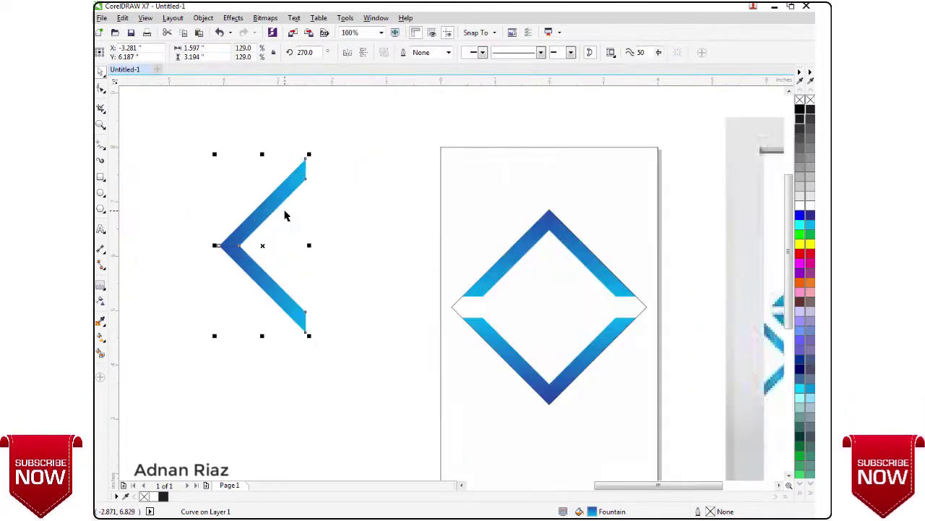
key("g")
left_click_drag(325, 248, 219, 248)
left_click_drag(324, 247, 317, 248)
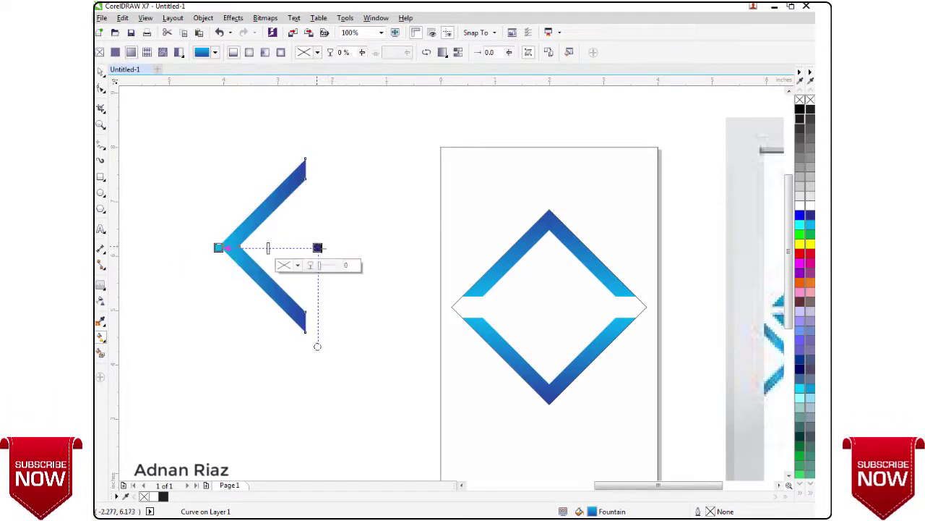
left_click_drag(219, 247, 165, 248)
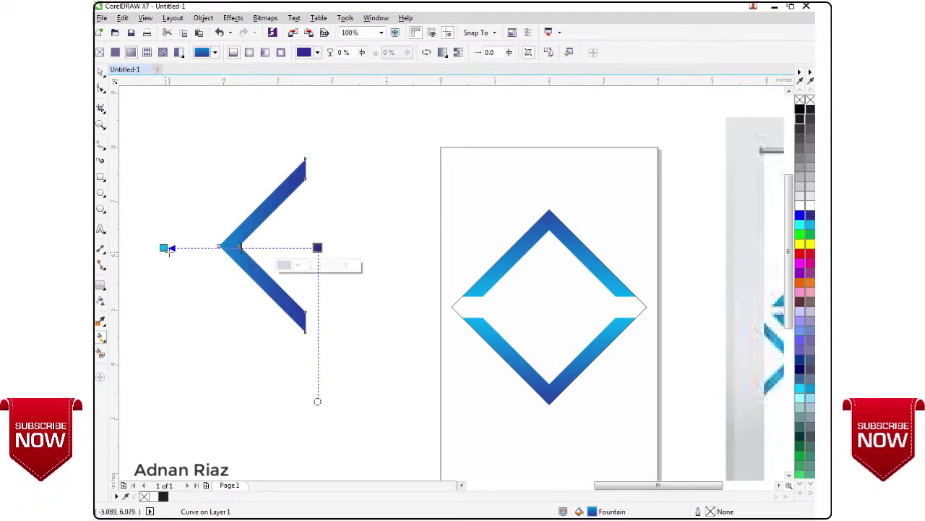
left_click(101, 72)
Reduce the chevron's height symmetrically to about 2.39 in, keeping its width.
left_click(210, 170)
double_click(276, 199)
left_click(101, 72)
left_click(283, 198)
left_click_drag(262, 153, 263, 179)
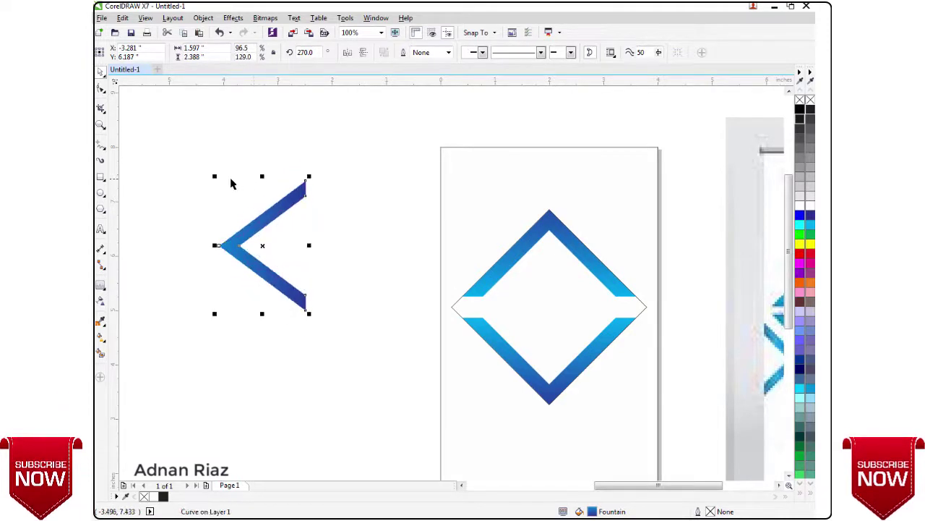
Move the chevron over the page's right edge beside the diamond and stretch its height to about 2.96 in.
left_click(236, 185)
scroll(265, 218, "down", 1)
left_click_drag(218, 204, 413, 196)
scroll(412, 196, "up", 3)
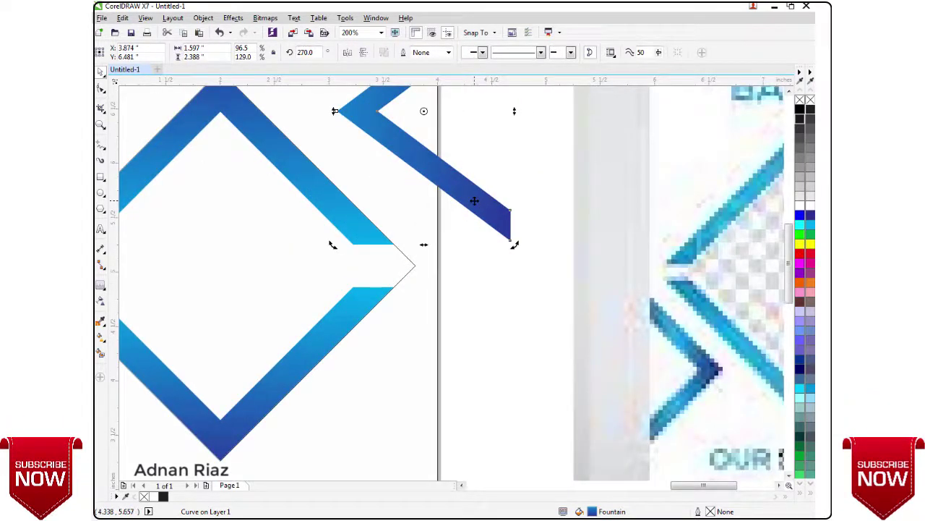
left_click_drag(424, 250, 415, 308)
scroll(415, 308, "down", 2)
PowerClip the chevron inside the page-sized rectangle.
key("alt+c")
key("w")
key("p")
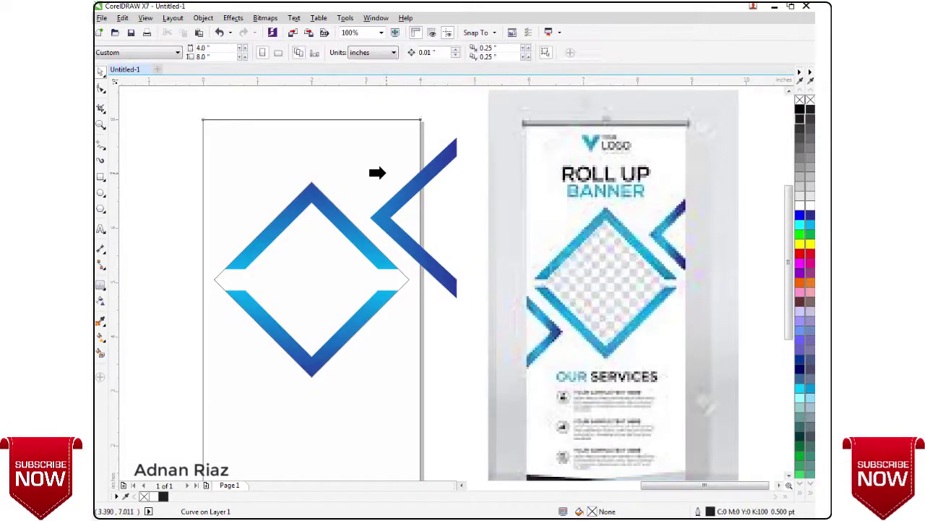
left_click(379, 174)
Inside the PowerClip contents, copy the chevron to the page's left edge below the diamond's centre and mirror it horizontally.
left_click(287, 106)
left_click_drag(376, 212, 294, 309)
left_click(348, 53)
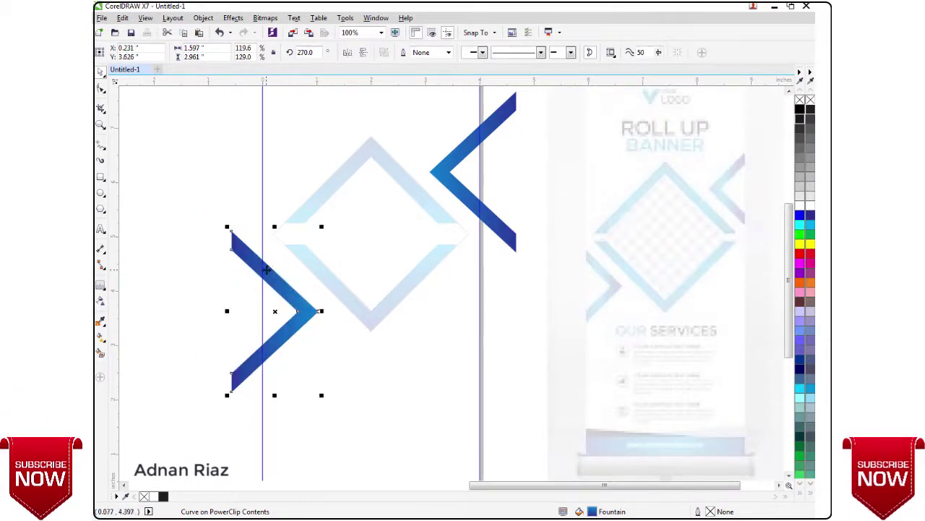
Stretch the left chevron's height to about 3.22 in and shift it slightly up, parallel to the diamond frame.
left_click(266, 270)
left_click(265, 269)
left_click_drag(275, 228, 274, 212)
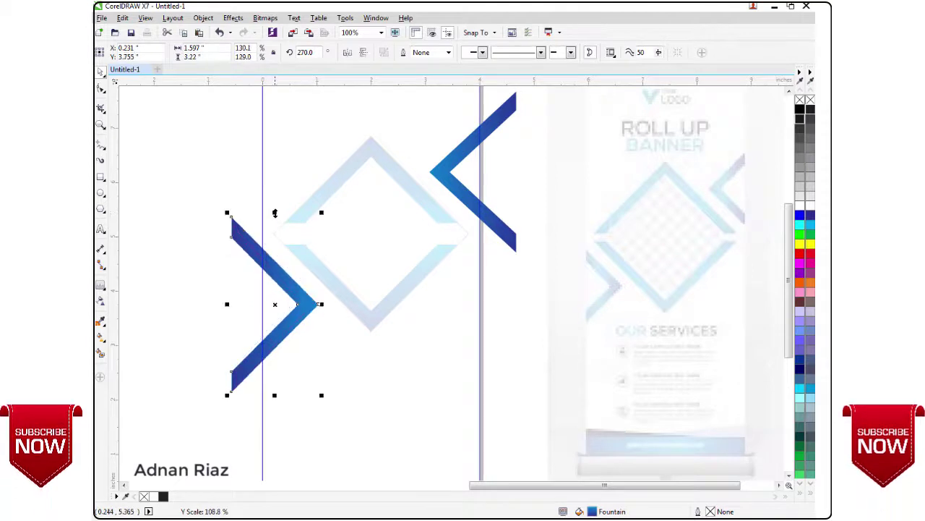
left_click(272, 269)
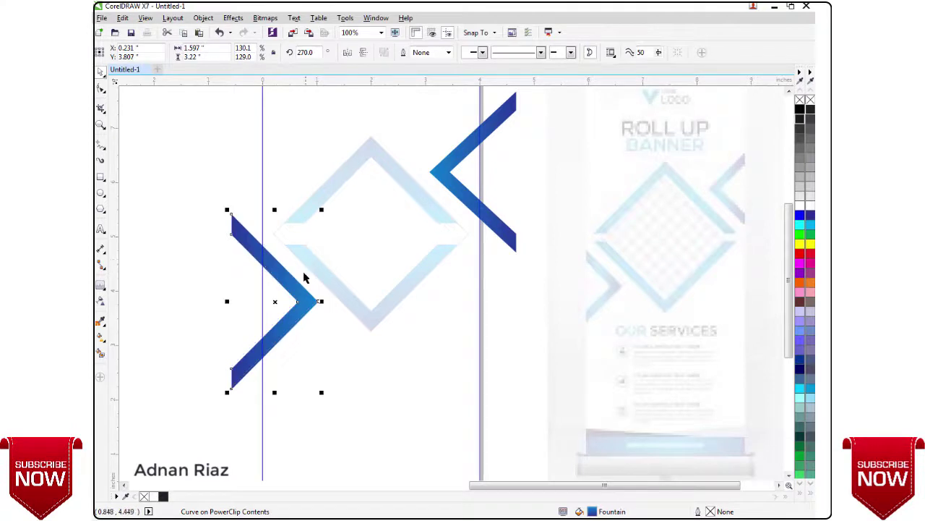
Finish editing the PowerClip contents and deselect the page rectangle.
right_click(243, 192)
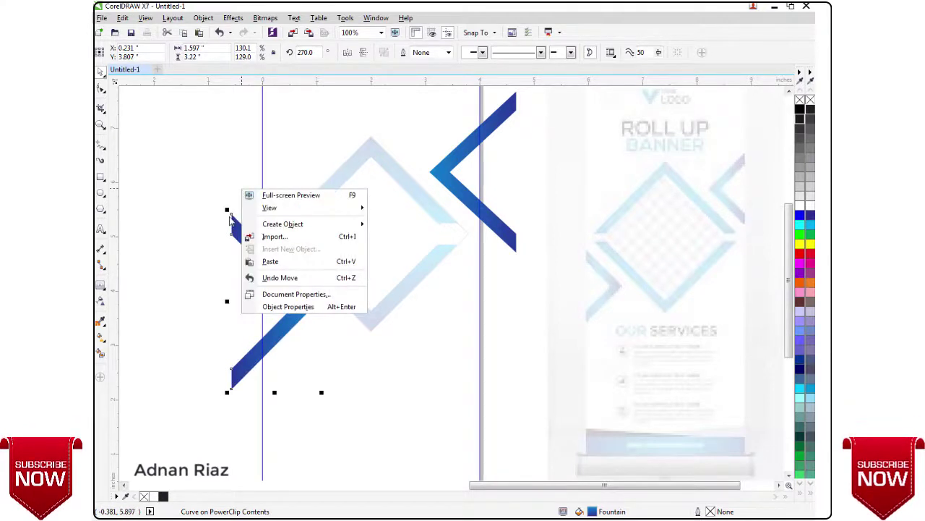
left_click(230, 217)
right_click(232, 212)
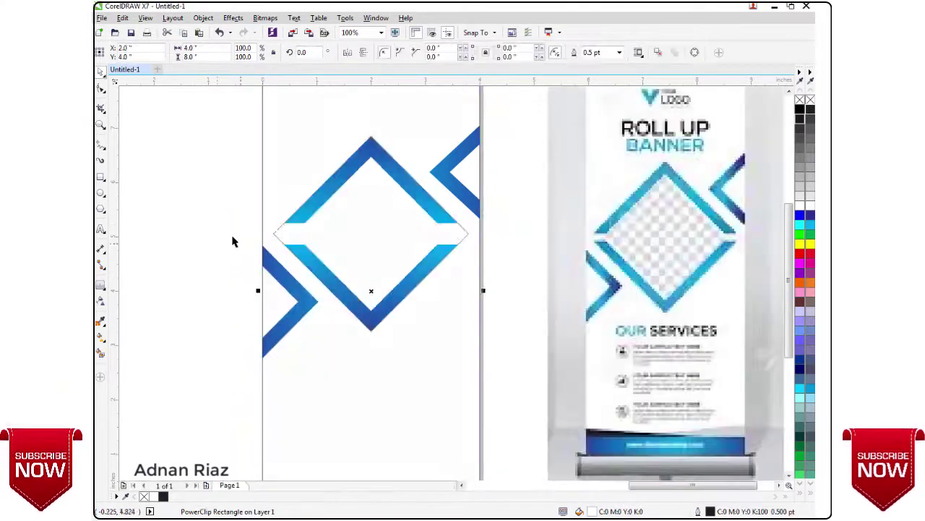
left_click(218, 209)
Draw a 4 in wide rectangle along the page's bottom edge and reduce its height to 0.48 in.
scroll(309, 247, "down", 1)
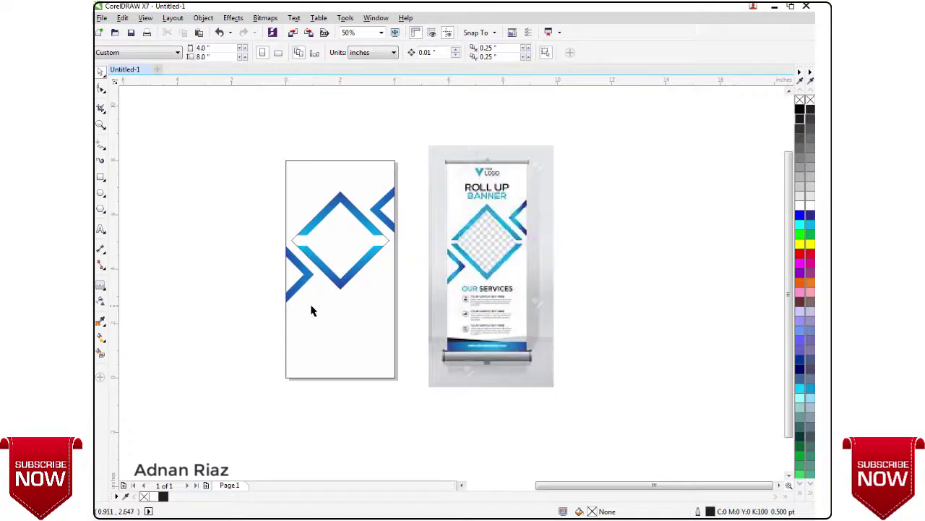
left_click_drag(311, 305, 323, 294)
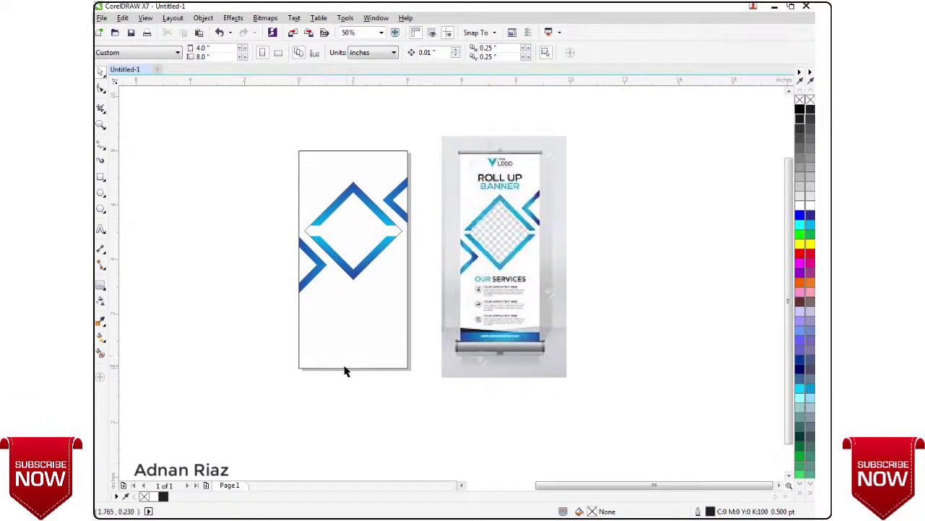
scroll(345, 370, "up", 2)
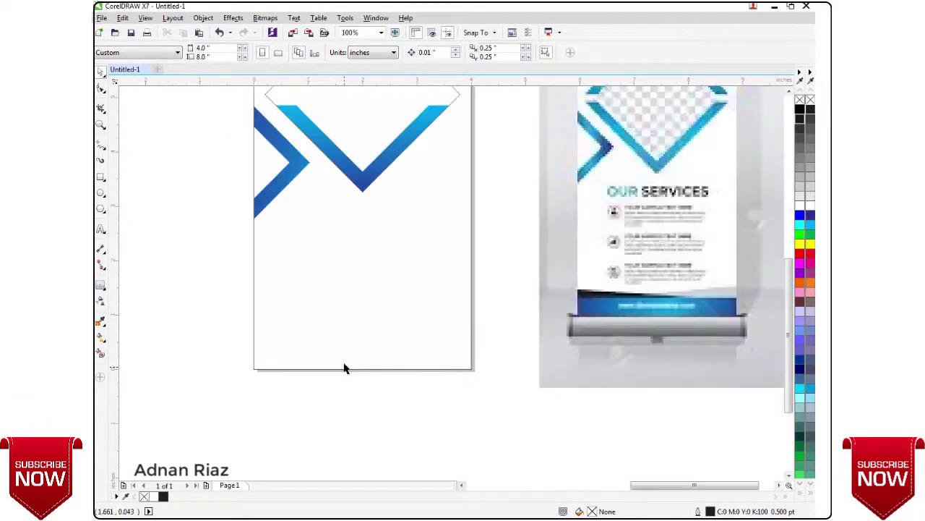
left_click(101, 178)
left_click_drag(255, 317, 383, 370)
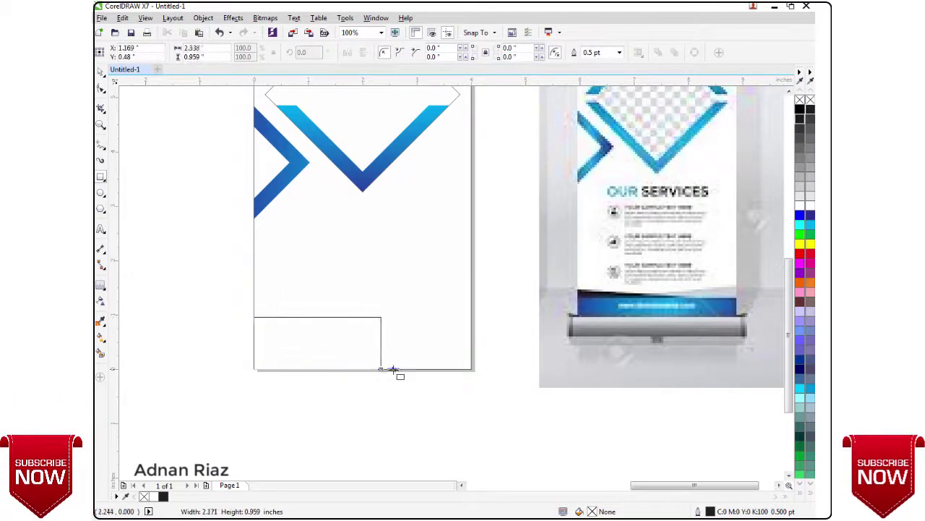
left_click_drag(471, 370, 475, 371)
left_click_drag(361, 312, 363, 339)
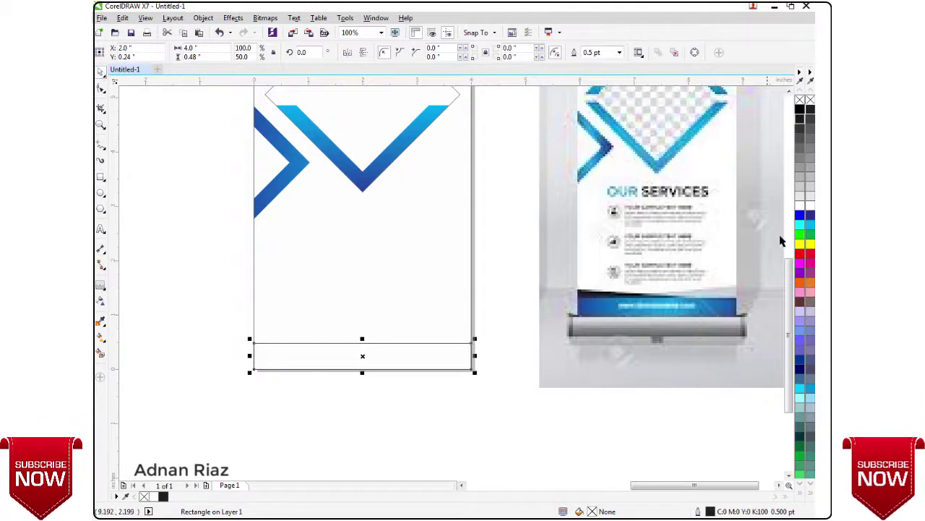
Fill the bottom rectangle with a vertical gradient from dark blue at its top to cyan at its bottom, and remove its outline.
key("g")
mouse_move(357, 337)
left_mouse_down()
mouse_move(357, 369)
mouse_move(357, 337)
left_mouse_up()
left_click(357, 368)
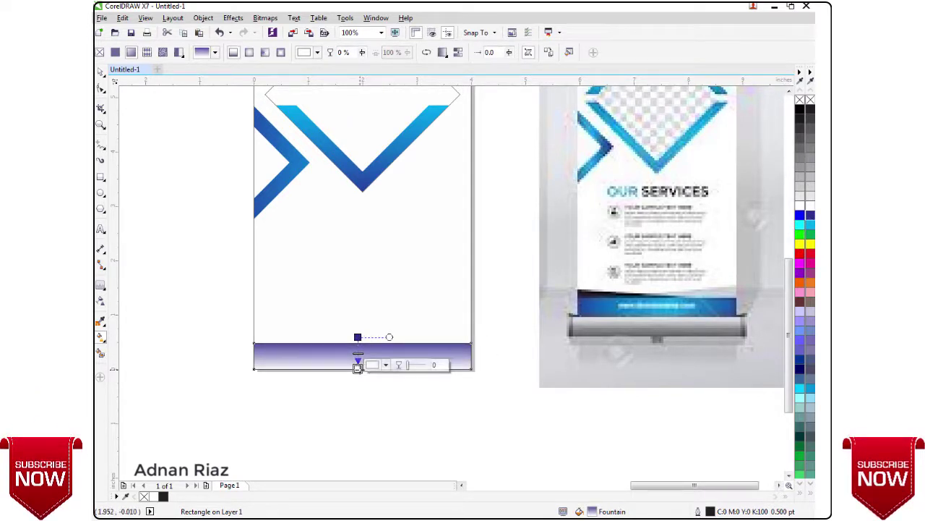
left_click(811, 225)
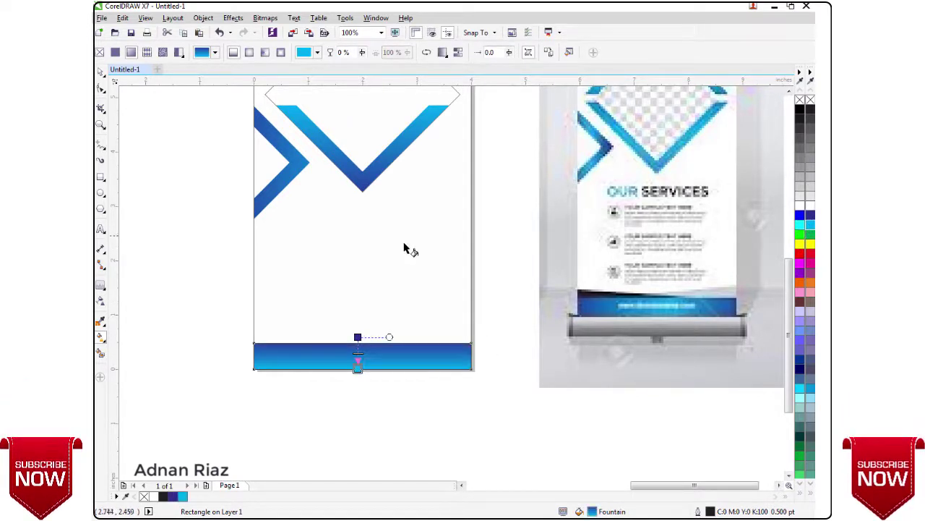
left_click(102, 74)
right_click(810, 100)
Skew a copy of the gradient band vertically behind the original so that its left end rises to about 0.6 in.
left_click(184, 330)
scroll(268, 372, "up", 4)
left_click(292, 340)
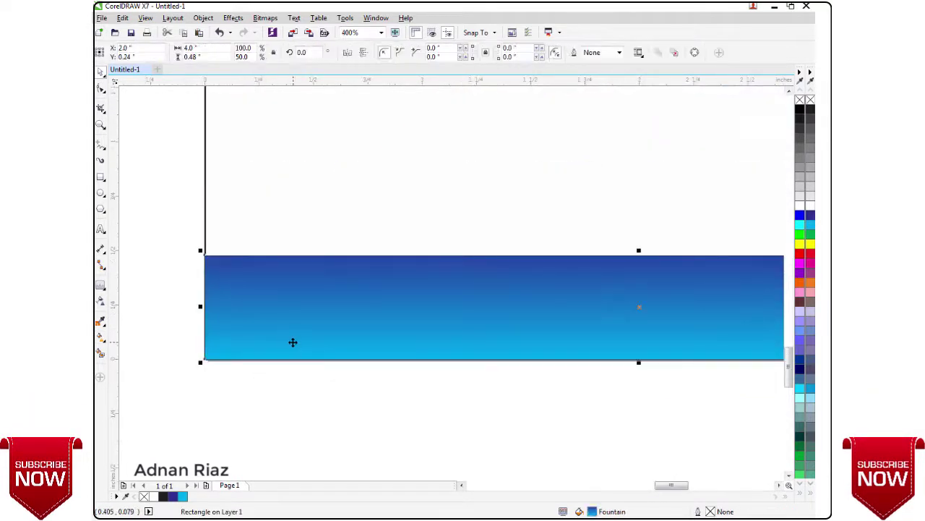
left_click_drag(200, 309, 200, 275)
scroll(192, 269, "down", 4)
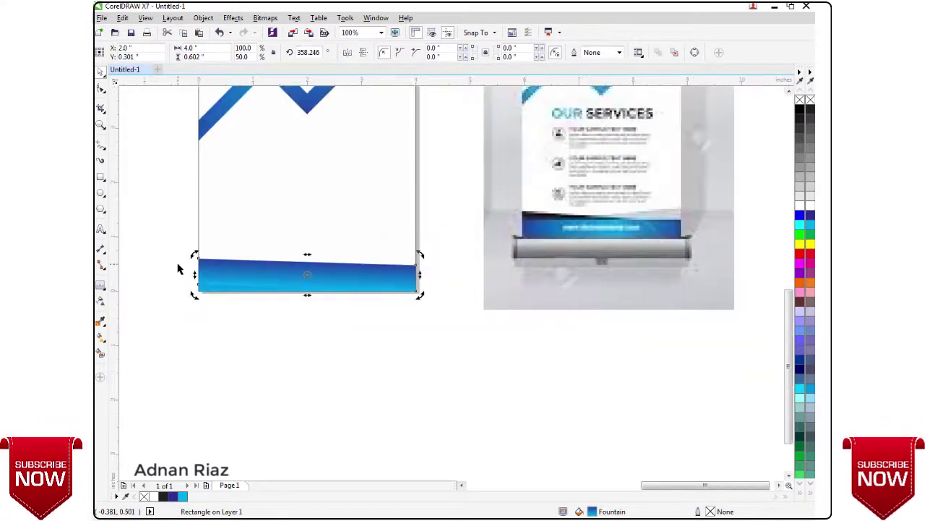
Fill the skewed copy behind the gradient band with black and deselect it.
scroll(180, 265, "up", 2)
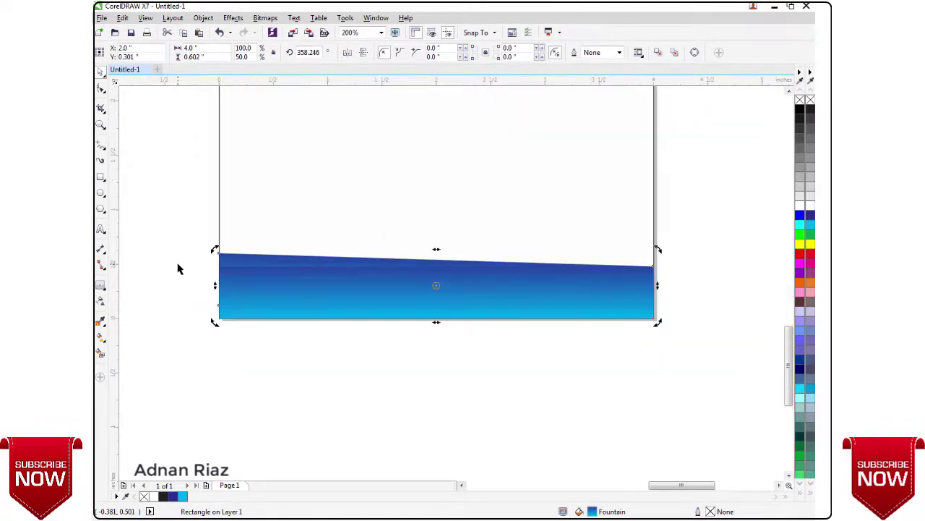
left_click(811, 108)
key("Escape")
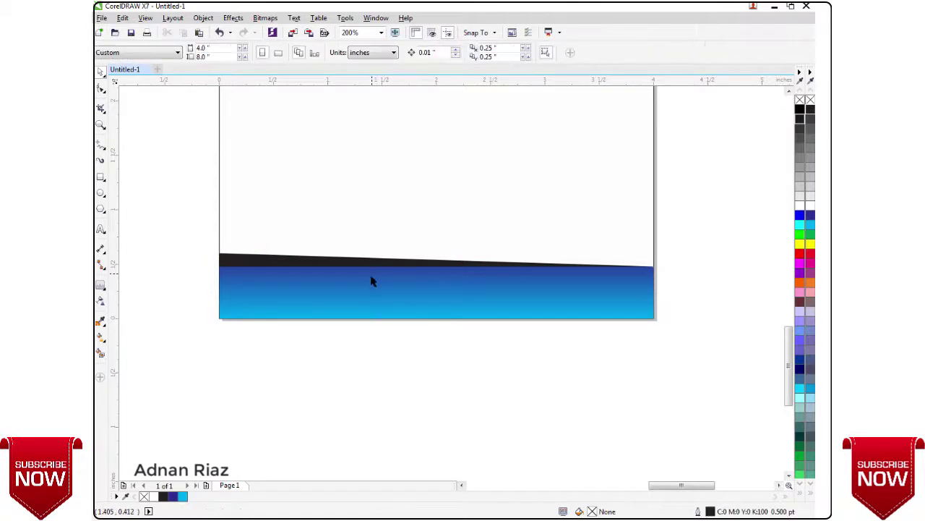
Draw a 4 in straight line along the gradient band's top edge, make it 1.0 pt and white, and convert its outline to an object.
left_click(373, 280)
left_click(465, 380)
left_click(102, 145)
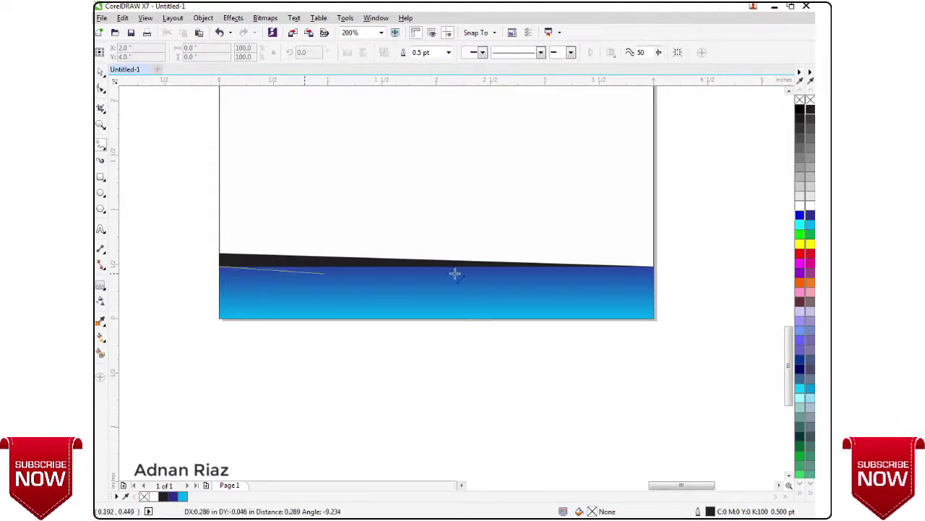
left_click(655, 266)
left_click(449, 52)
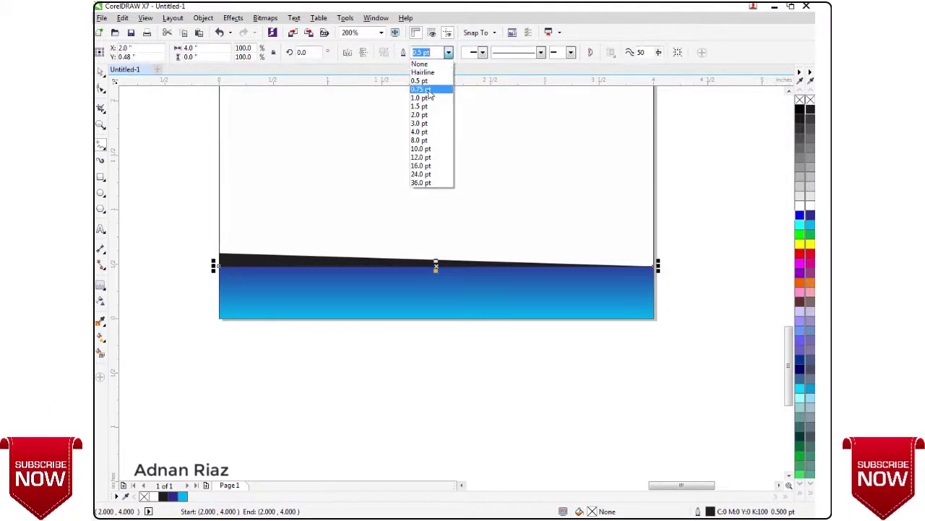
left_click(427, 99)
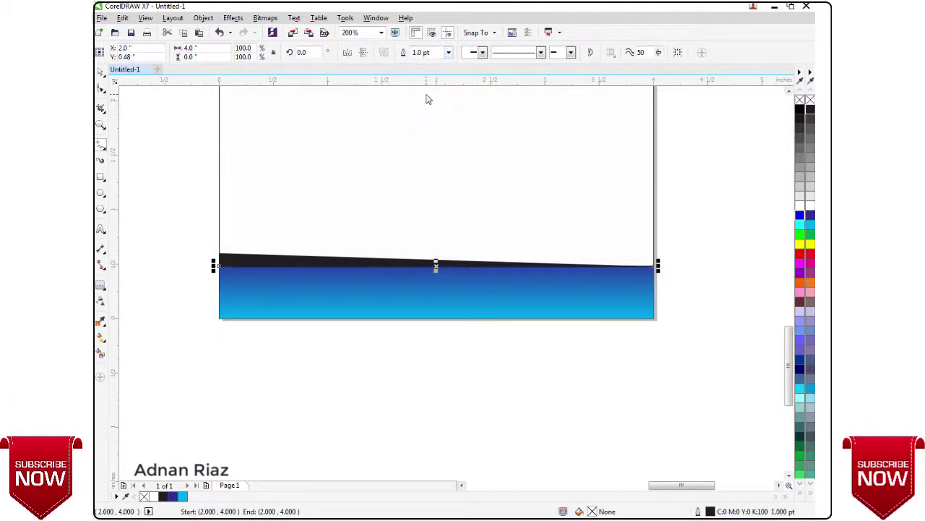
right_click(810, 203)
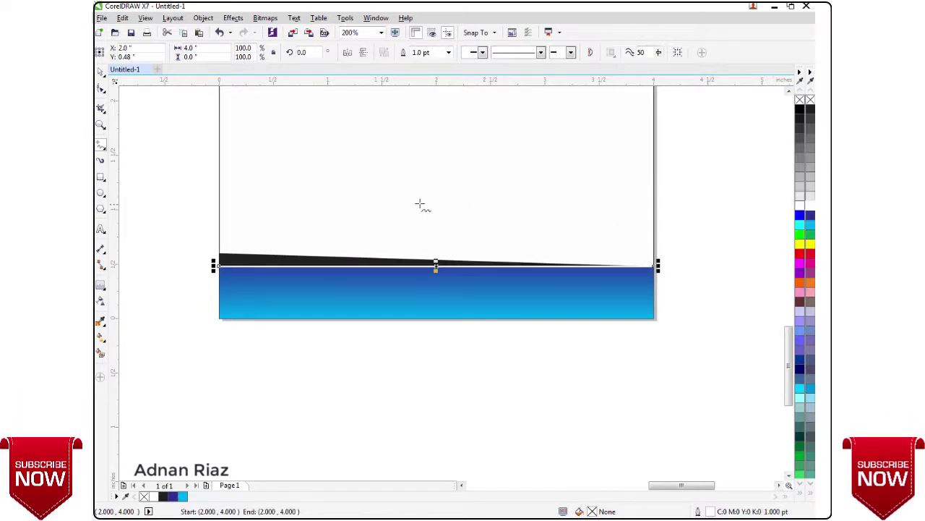
key("ctrl+shift+q")
left_click(224, 264)
scroll(217, 262, "down", 1)
left_click(217, 259, "shift")
scroll(221, 268, "up", 1)
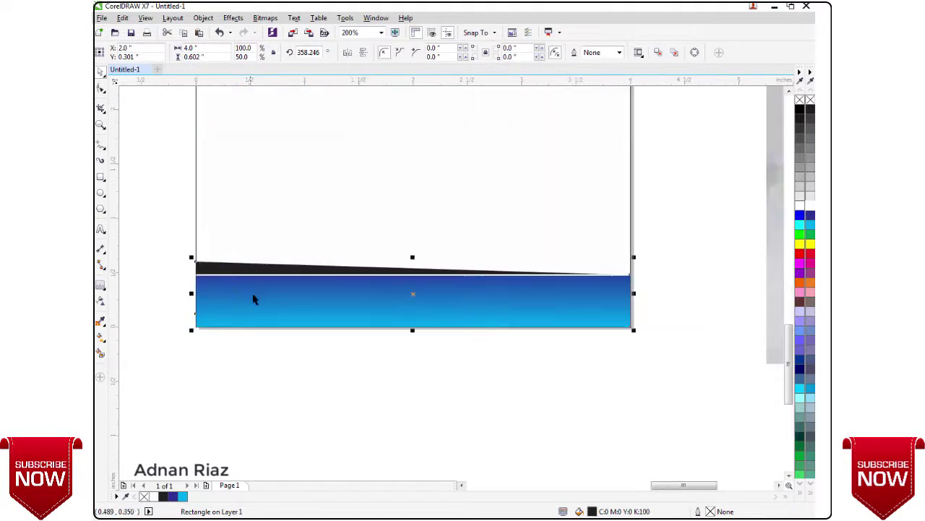
left_click(421, 53)
key("ctrl+z")
Trim the black skewed shape with the gradient band so only the wedge above the band is left.
left_click(287, 353)
left_click(267, 317)
left_click(218, 265, "shift")
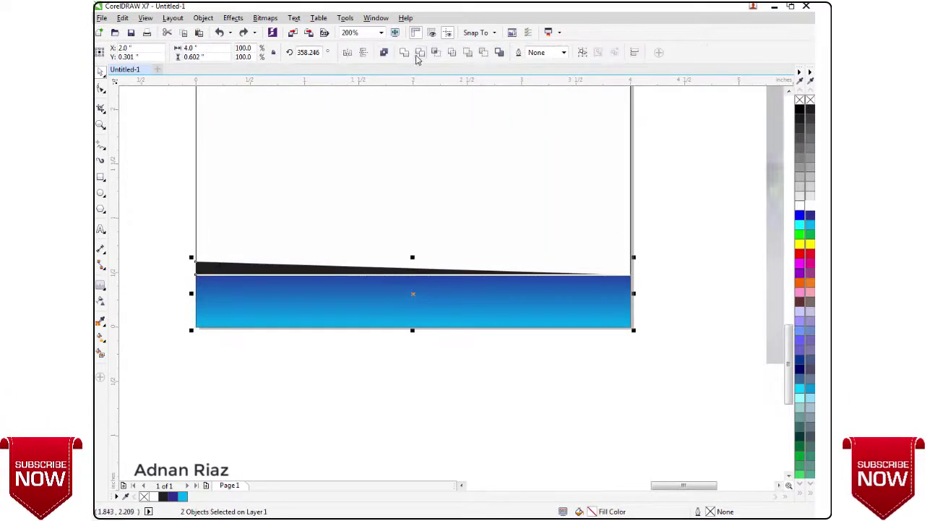
left_click(419, 53)
left_click(306, 352)
left_click_drag(251, 270, 253, 256)
key("ctrl+z")
left_click(153, 285)
PowerClip the photo of the two girls into the diamond frame at the middle of the banner.
scroll(179, 258, "down", 1)
left_click_drag(340, 261, 367, 357)
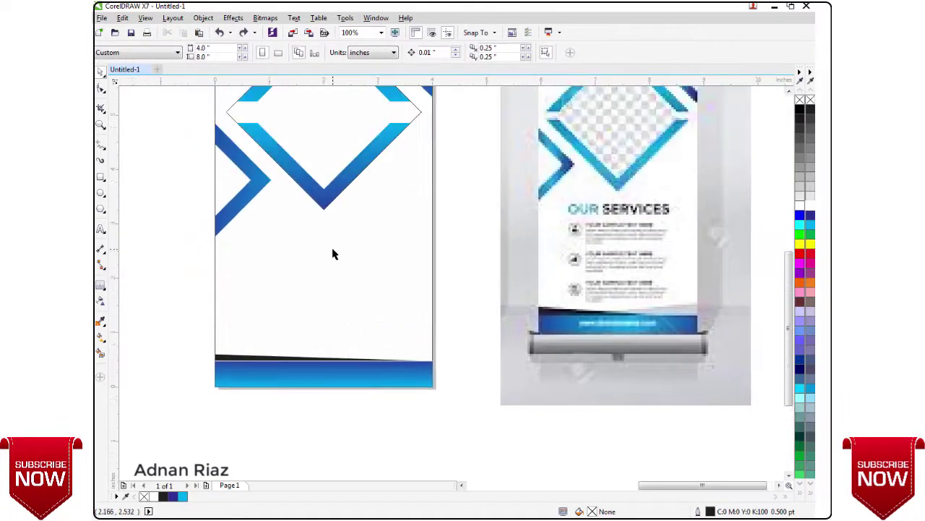
scroll(337, 289, "up", 2)
scroll(401, 295, "down", 1)
scroll(289, 277, "left", 4)
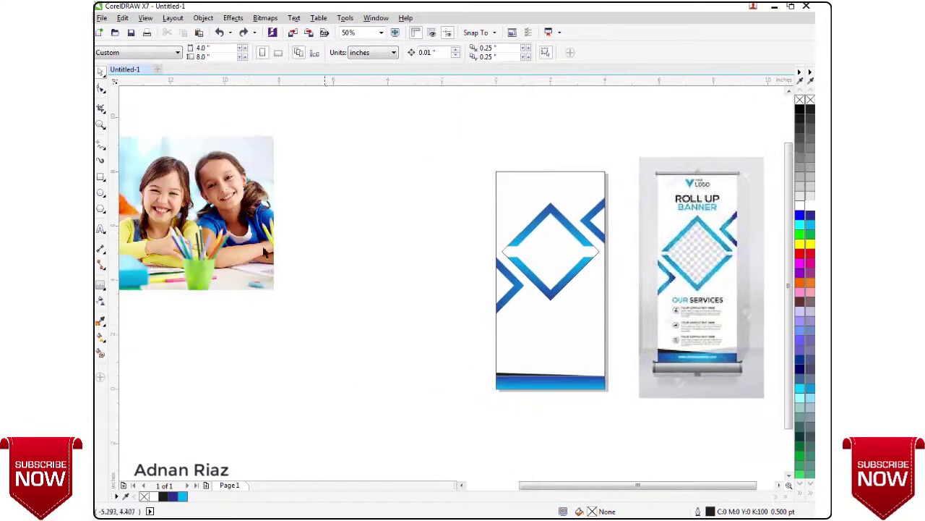
left_click(242, 233)
left_click_drag(571, 268, 509, 273)
key("alt+c")
key("w")
key("p")
left_click(481, 260)
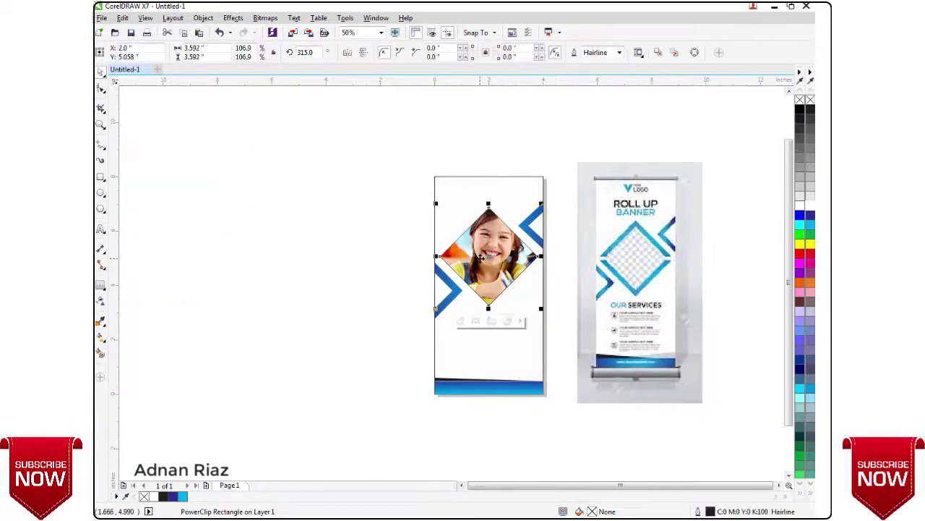
Scale the clipped photo to about 64.5% and shift it sideways inside the diamond so both girls' faces fit.
left_click(461, 323)
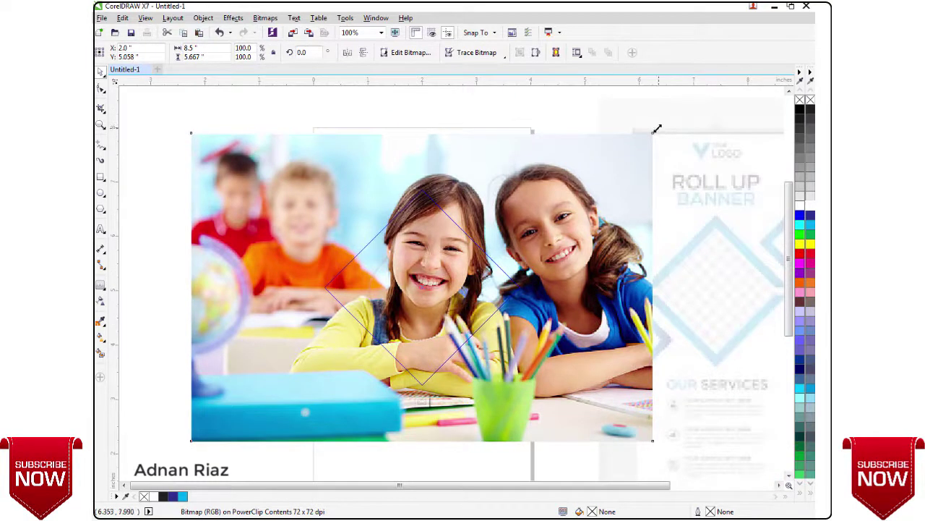
left_click_drag(657, 129, 589, 184)
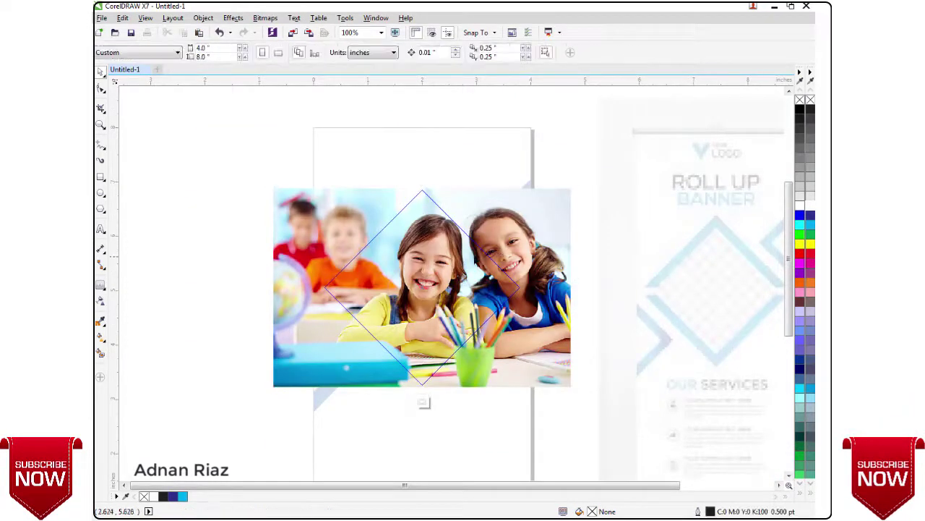
left_click_drag(510, 249, 464, 249)
left_click_drag(462, 288, 456, 288)
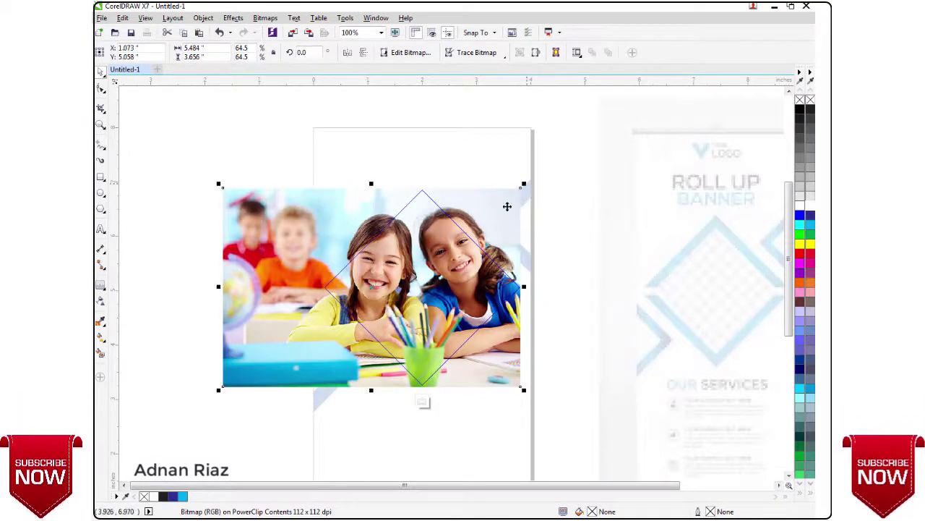
left_click(422, 402)
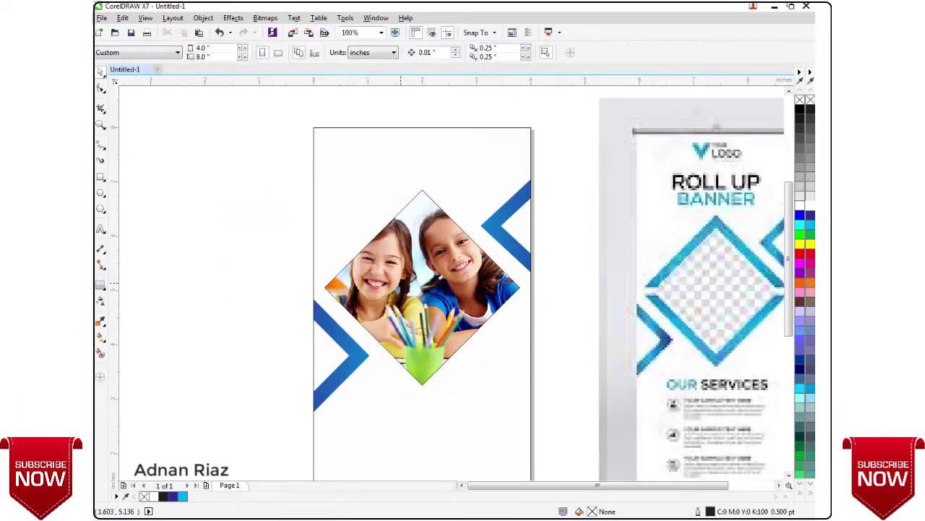
Remove the photo diamond's outline and send it behind the blue gradient frame.
left_click(383, 285)
right_click(809, 105)
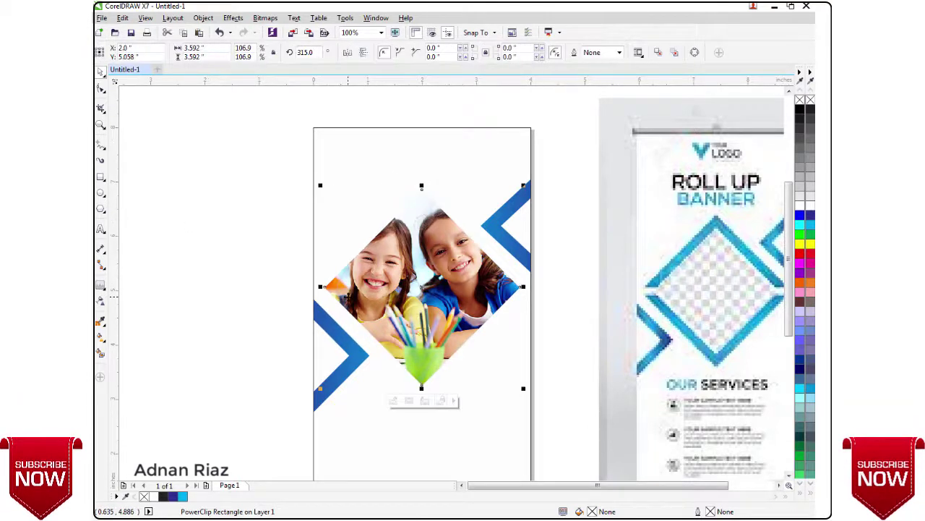
key("shift+Page_Down")
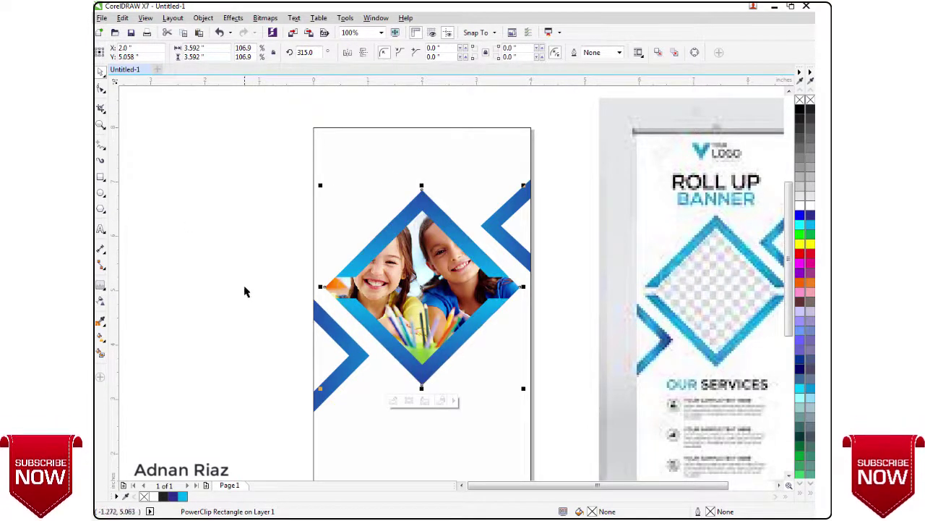
Edit the clipped photo again, scaling it to about 57.5% and re-centring the girls within the blue frame.
left_click(393, 401)
left_click_drag(526, 183, 516, 196)
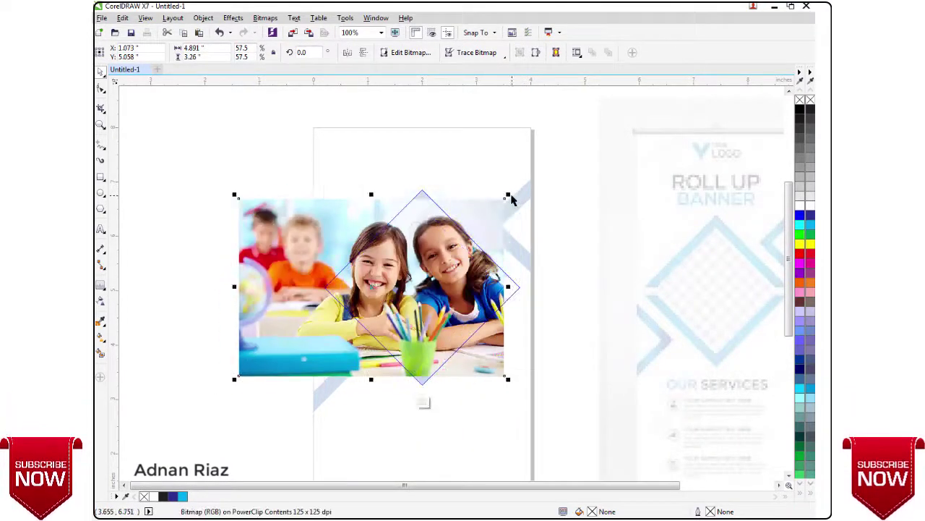
key("Escape")
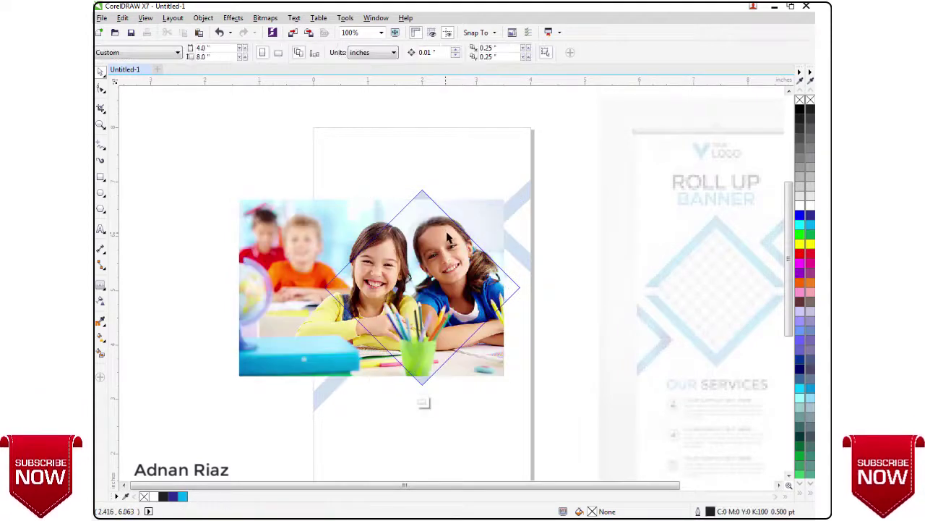
left_click(424, 403)
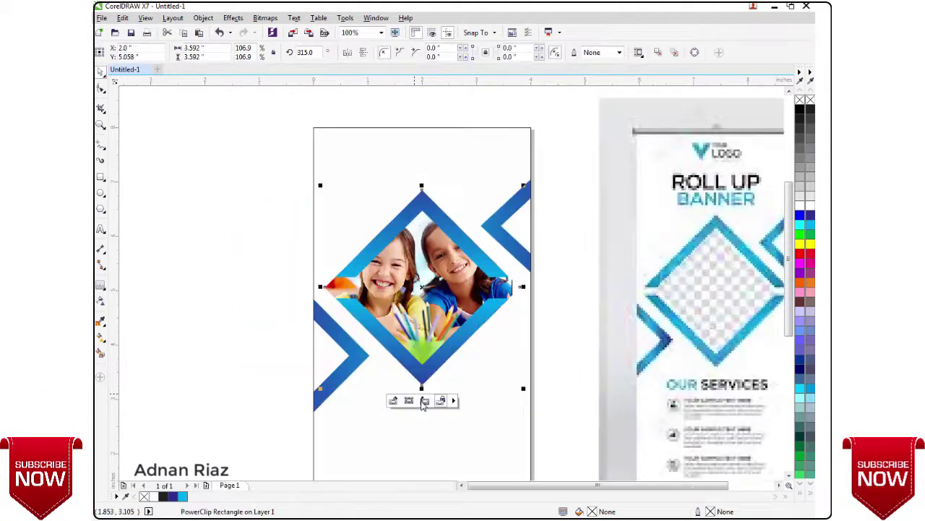
left_click(233, 261)
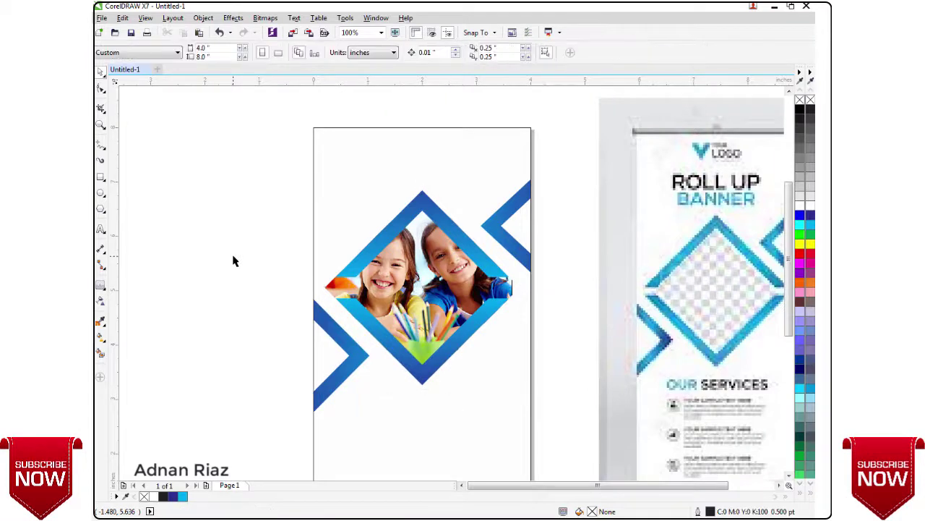
Nudge the clipped photo slightly to the right inside the diamond and finish editing its contents.
left_click(510, 287)
left_click(398, 399)
left_click_drag(390, 317, 397, 317)
left_click(422, 401)
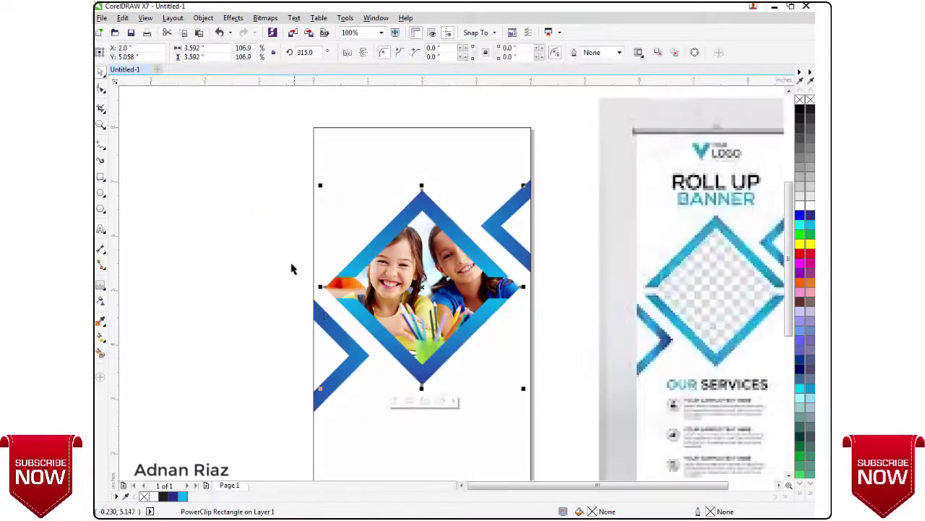
left_click(225, 250)
Add 24 pt Arial artistic text reading "The Knowledge Schoo" near the top of the banner page.
left_click_drag(287, 204, 253, 206)
left_click_drag(151, 172, 194, 186)
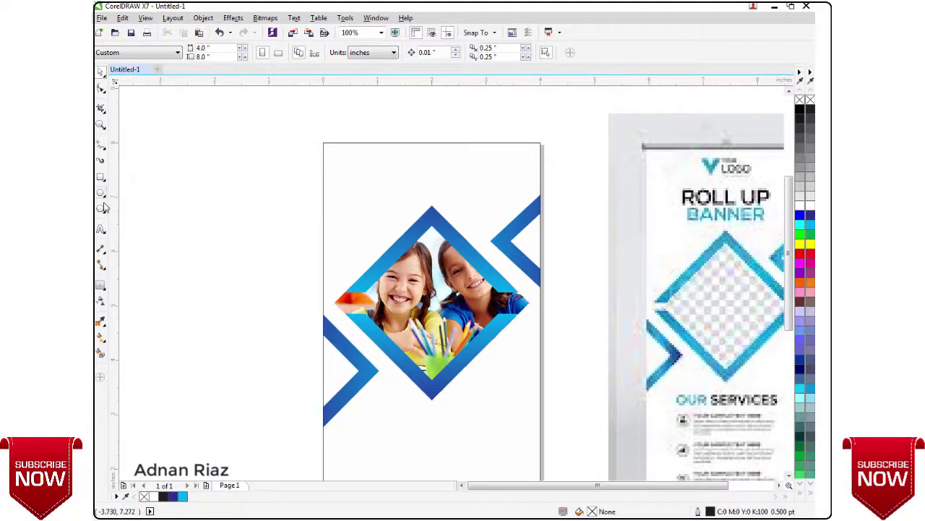
left_click(102, 230)
left_click(363, 153)
scroll(371, 147, "up", 2)
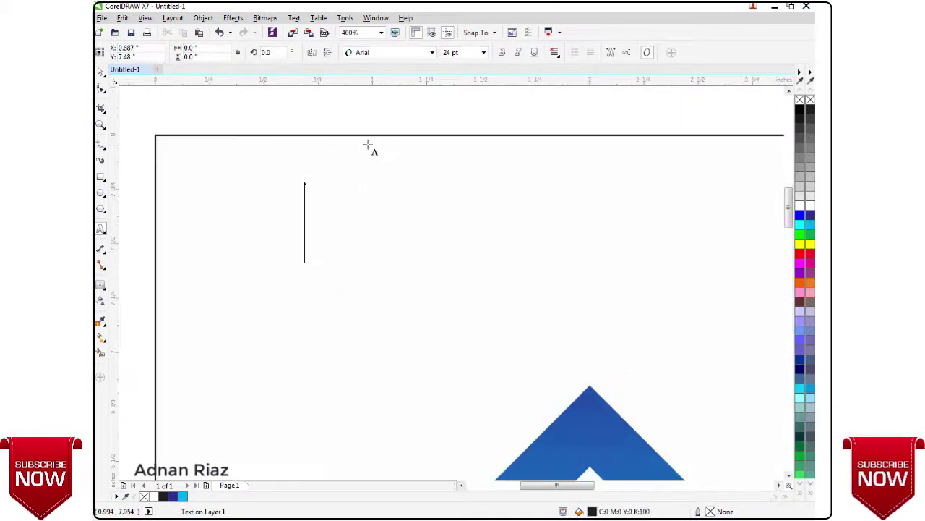
type("The ")
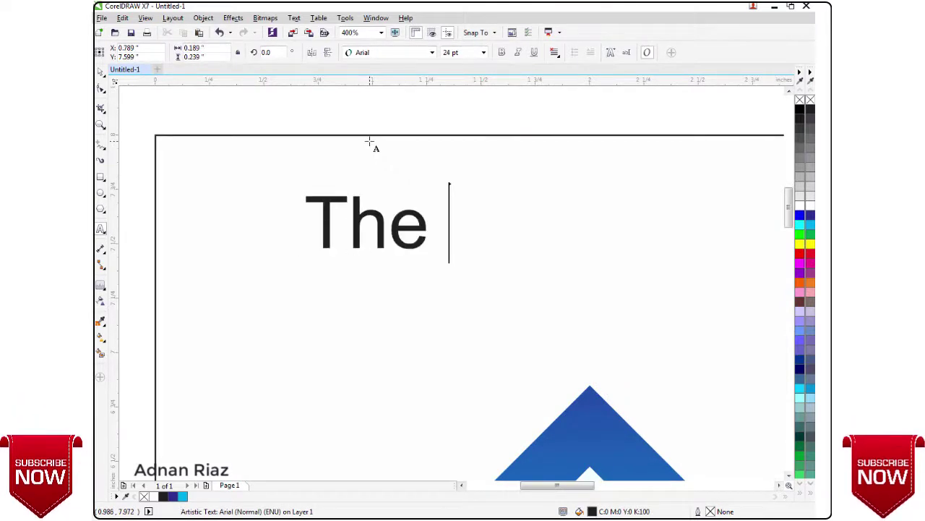
type("Kn")
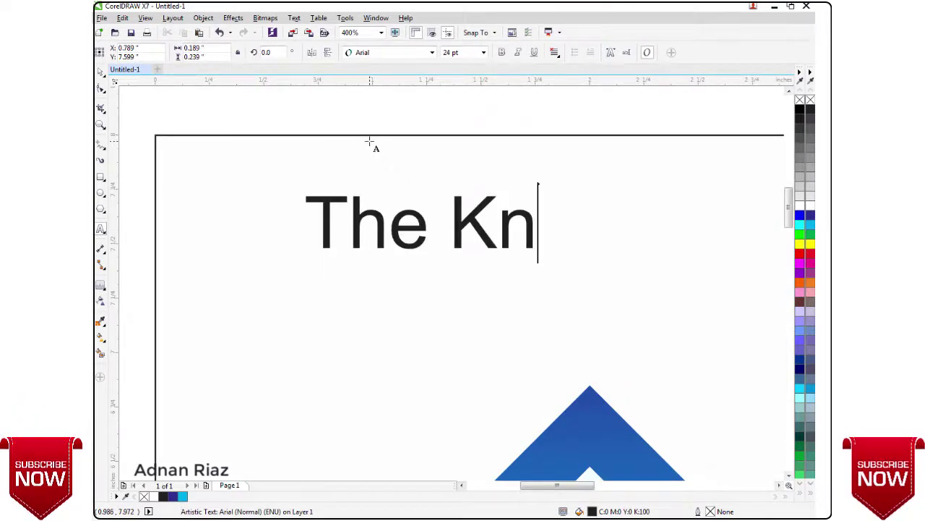
type("owledge ")
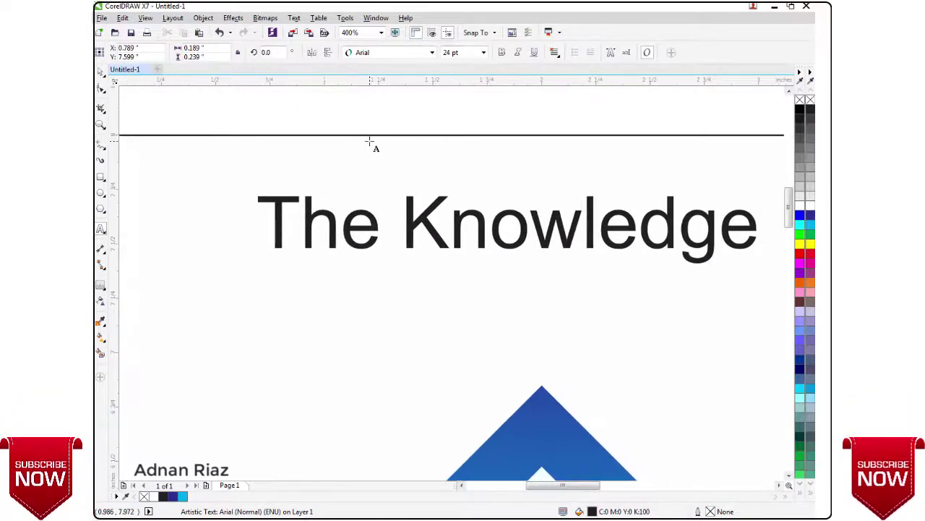
type("D")
key("BackSpace")
type("Schoo")
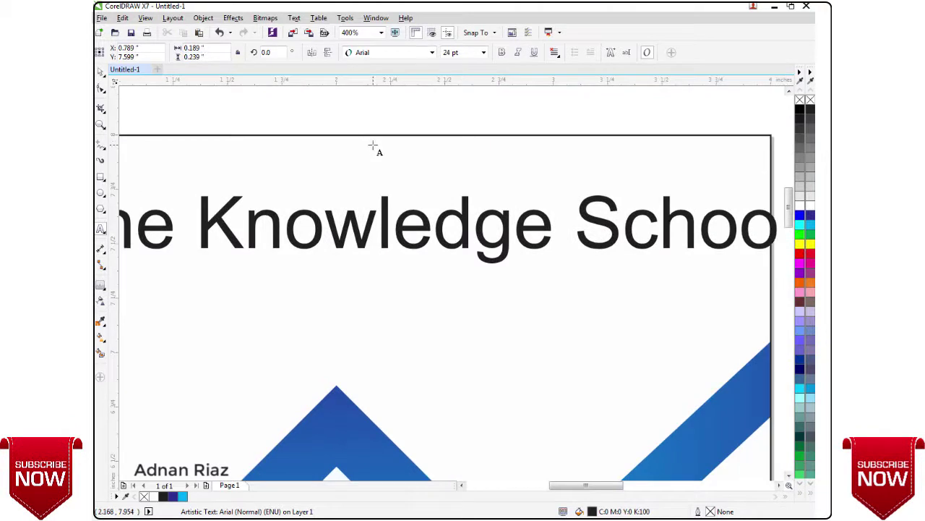
Break the heading into two lines after "Knowledge" and complete its second line to read "School".
scroll(373, 147, "down", 2)
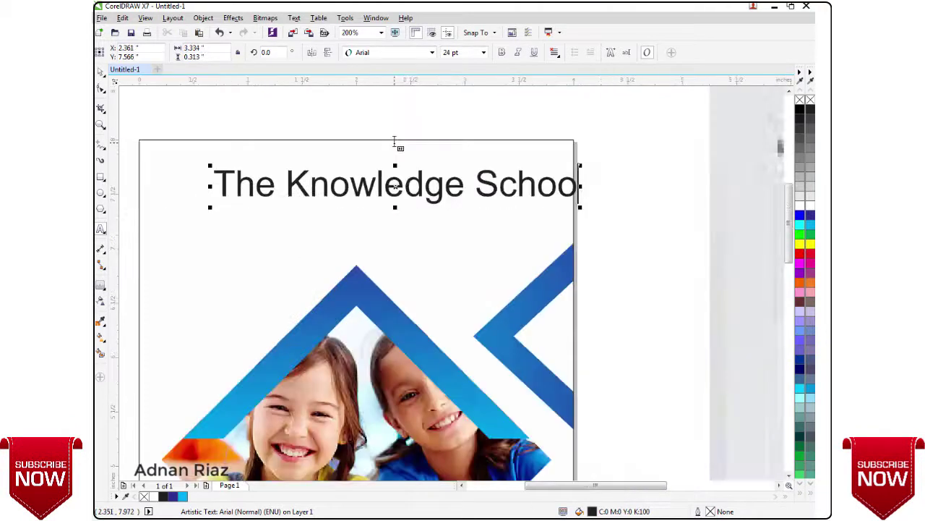
left_click_drag(217, 112, 271, 108)
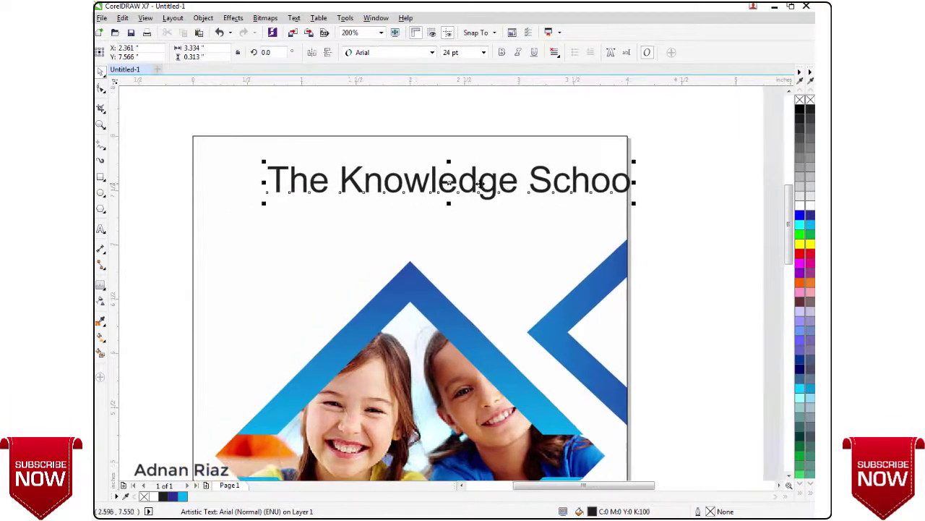
left_click(522, 186)
double_click(512, 187)
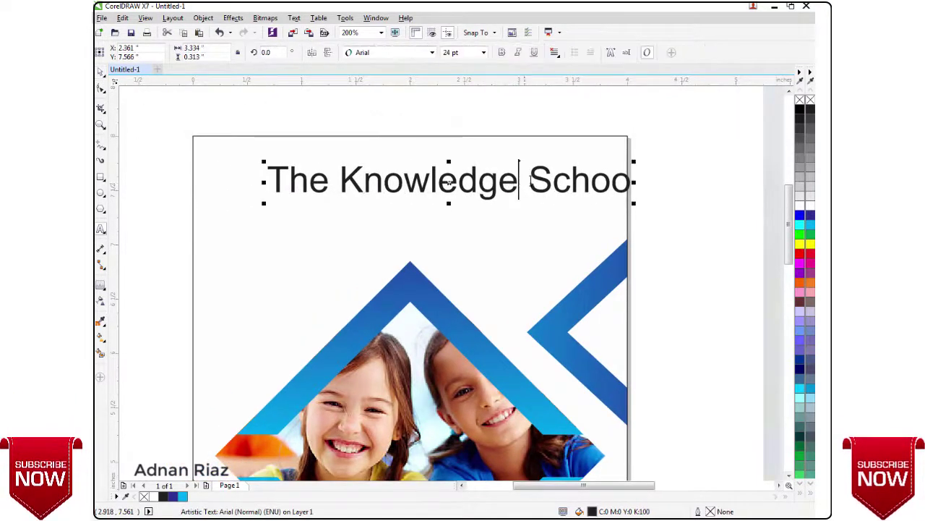
key("Return")
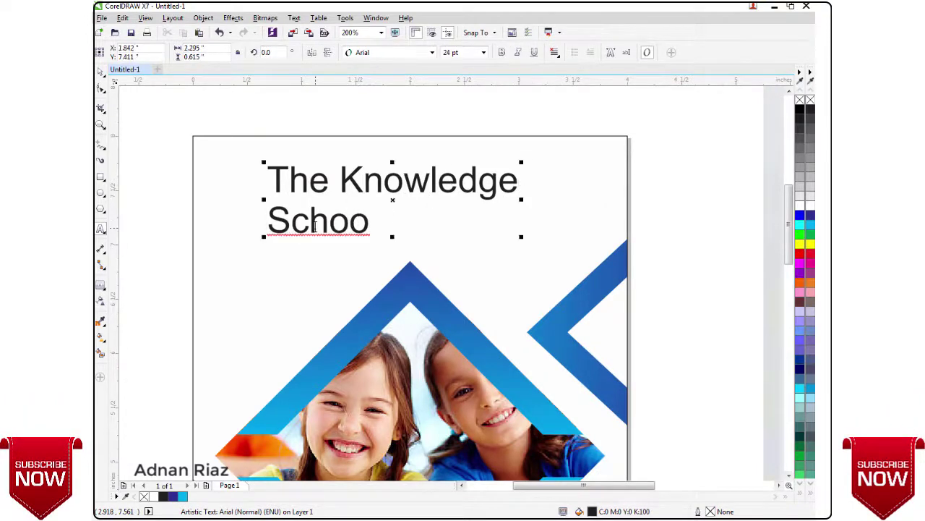
left_click(370, 221)
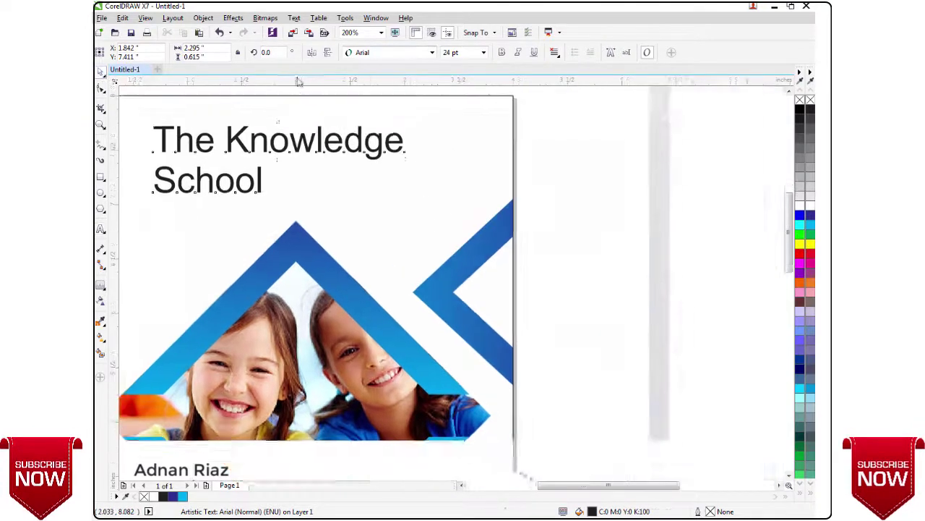
Set the heading's font to LilyUPC in the Normal-Italic style.
left_click(403, 54)
left_click(402, 54)
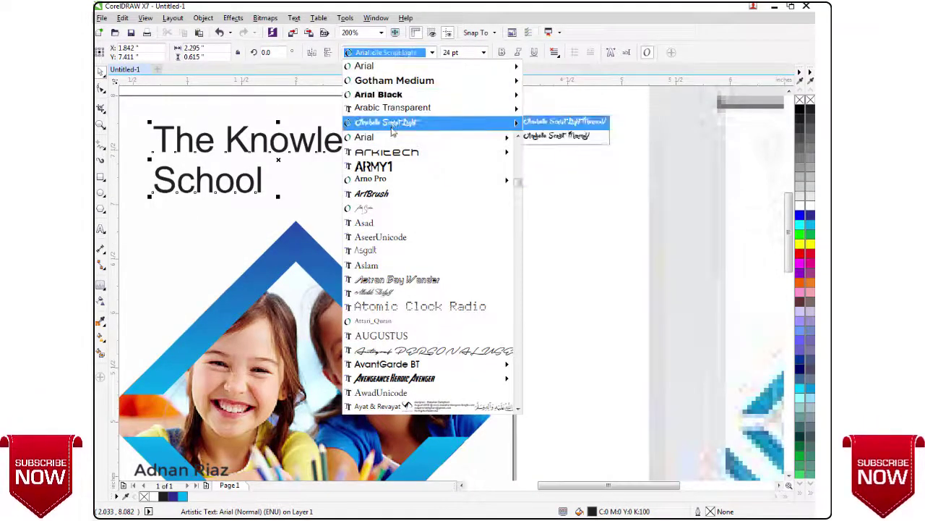
left_click_drag(517, 183, 516, 279)
scroll(519, 147, "up", 3)
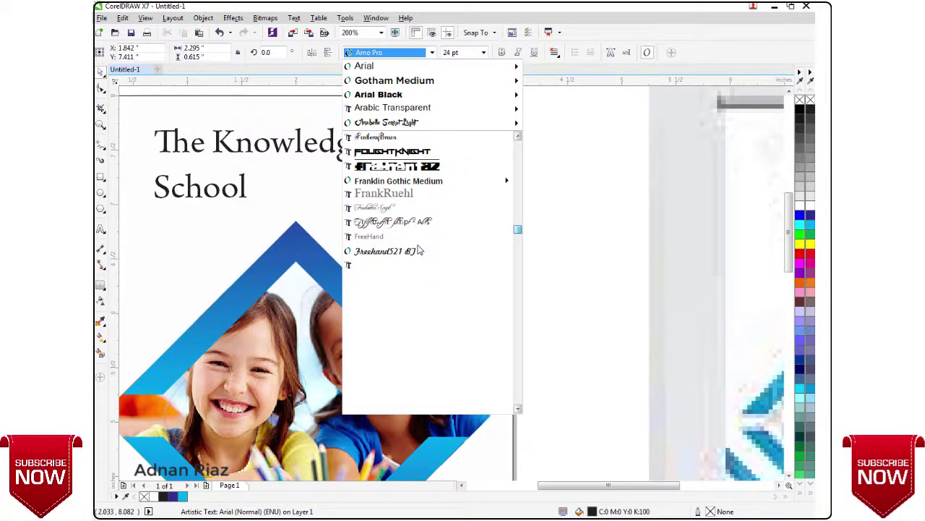
scroll(419, 251, "down", 10)
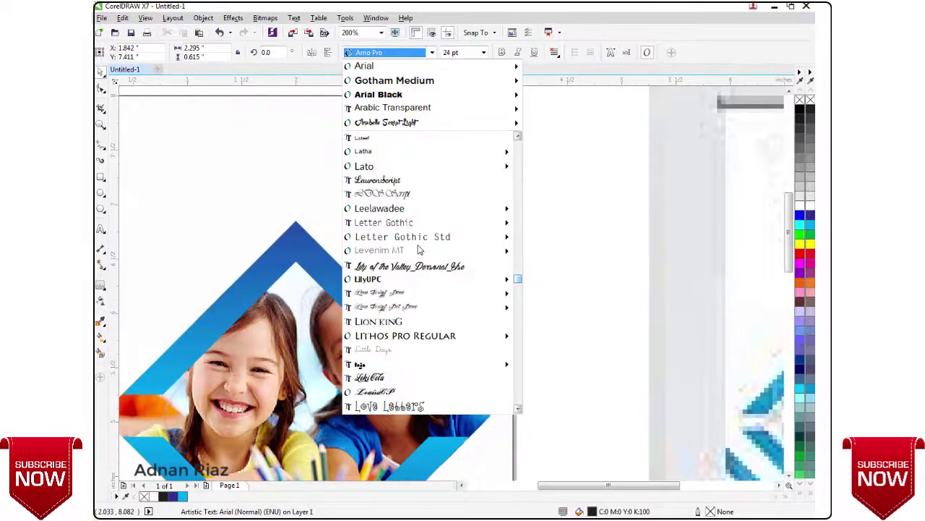
mouse_move(386, 281)
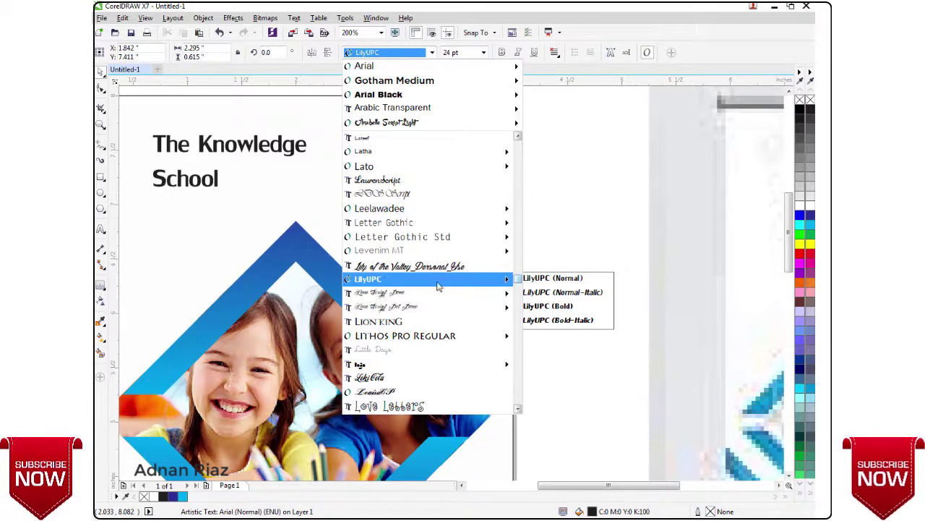
left_click(544, 292)
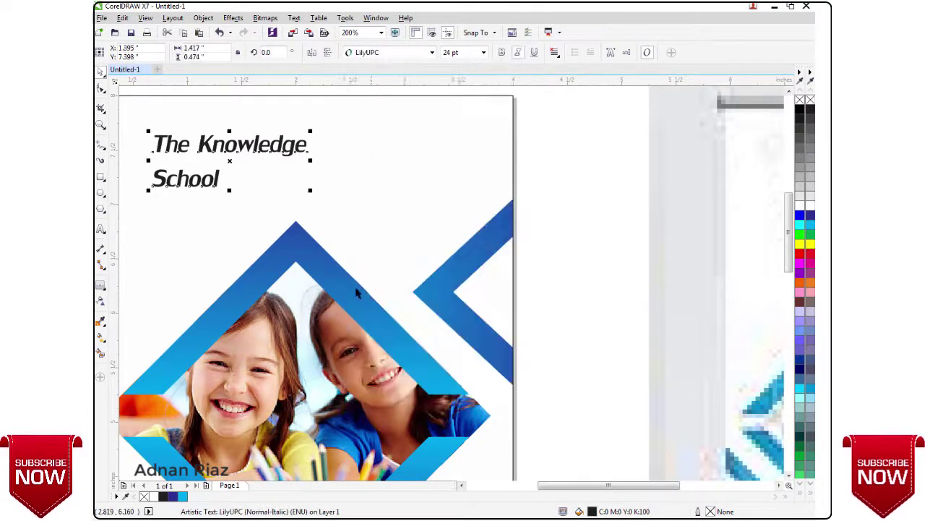
Center-align the two lines of the heading using the text's paragraph properties.
scroll(384, 299, "down", 2)
scroll(394, 254, "up", 2)
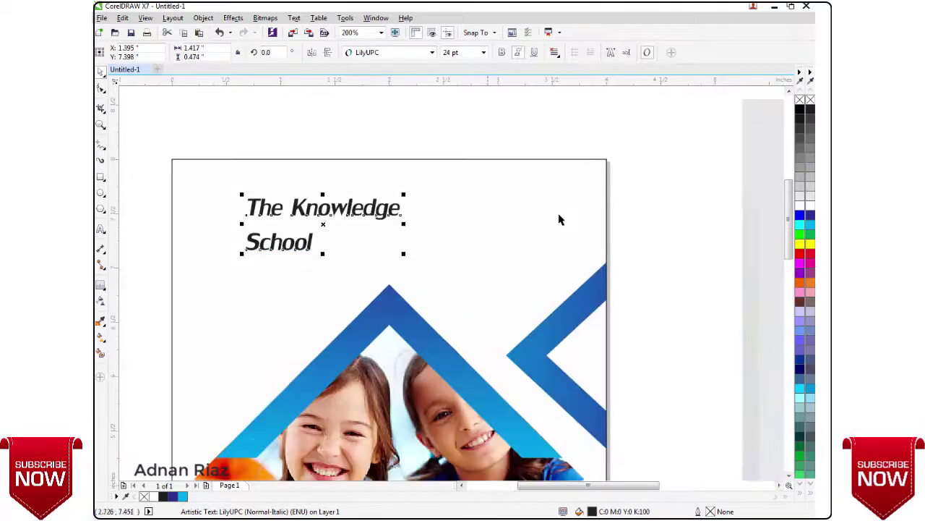
key("ctrl+t")
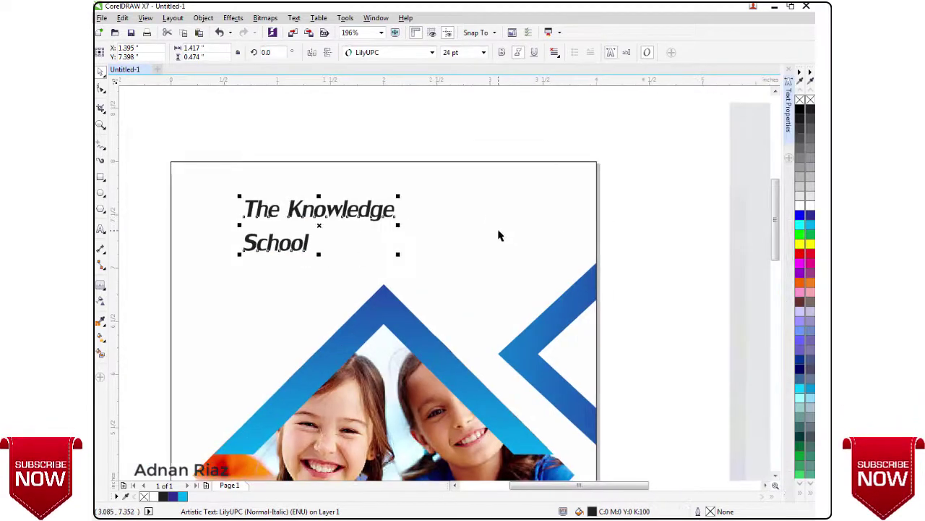
left_click(789, 108)
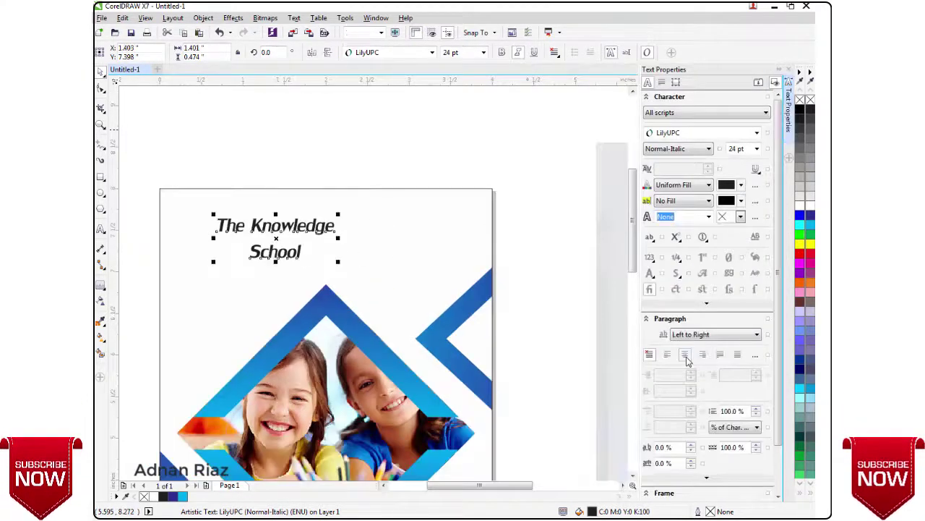
left_click(569, 196)
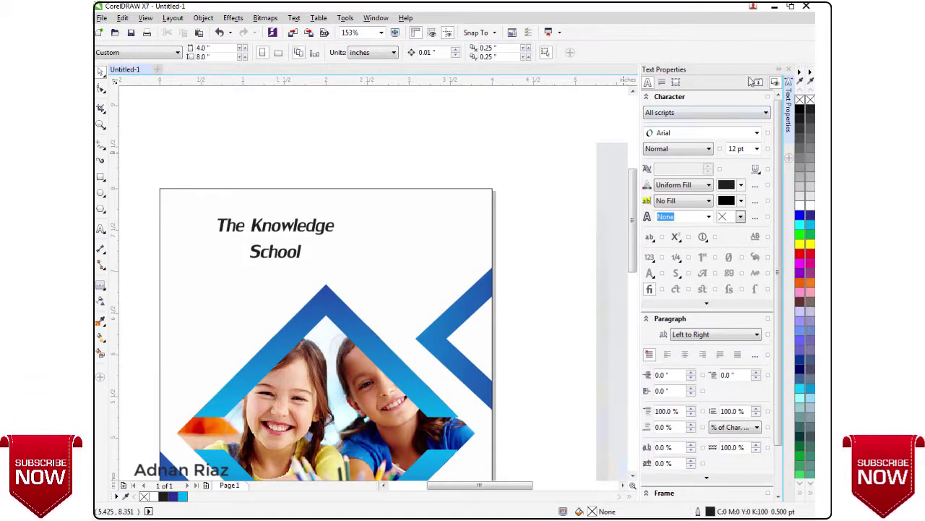
left_click(327, 250)
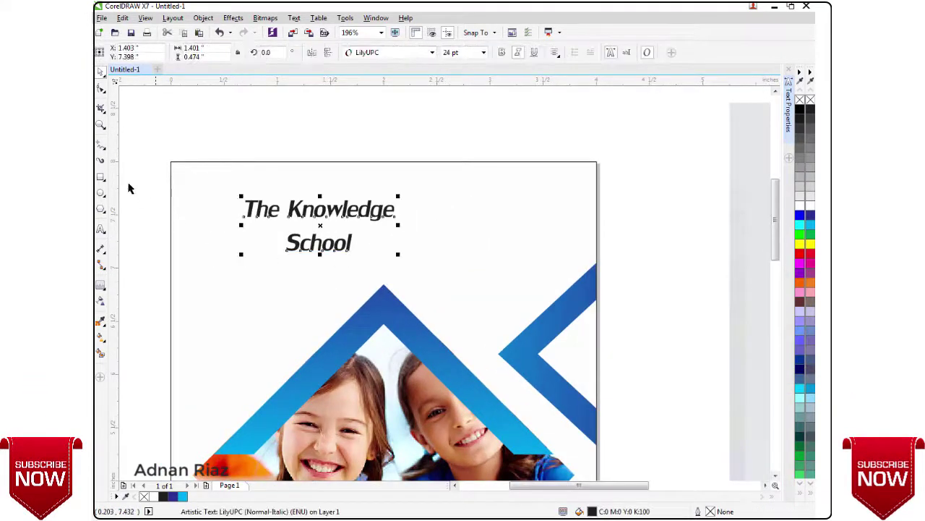
Tighten the line spacing of the heading so "School" sits closer beneath "The Knowledge".
left_click(101, 88)
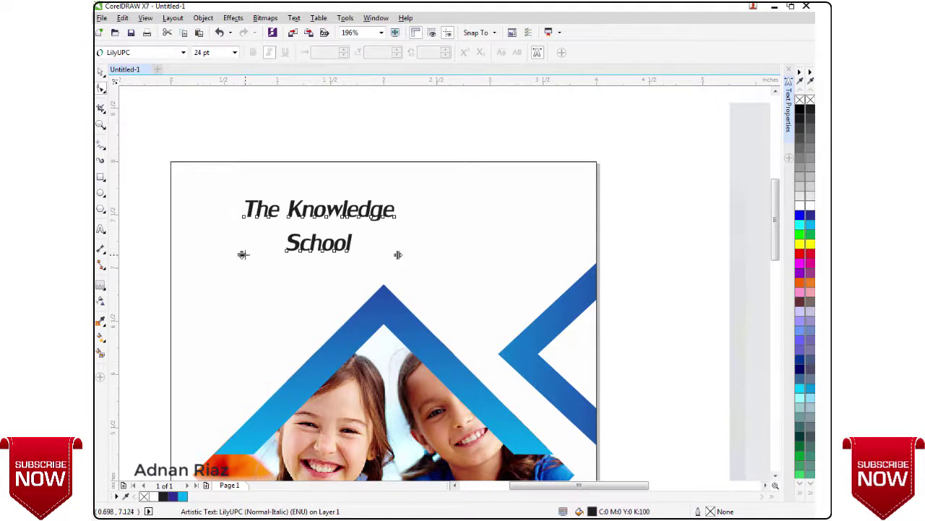
left_click_drag(245, 235, 244, 232)
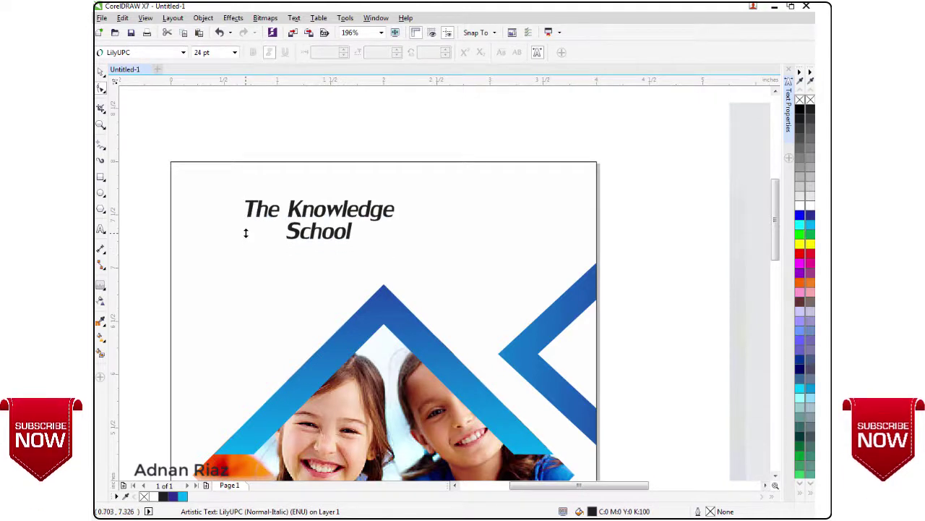
left_click(102, 72)
Enlarge the heading to about 38 pt and center it horizontally above the diamond photo frame.
left_click_drag(399, 241, 458, 290)
left_click(447, 288, "shift")
key("c")
left_click(650, 226)
left_click_drag(436, 226, 435, 213)
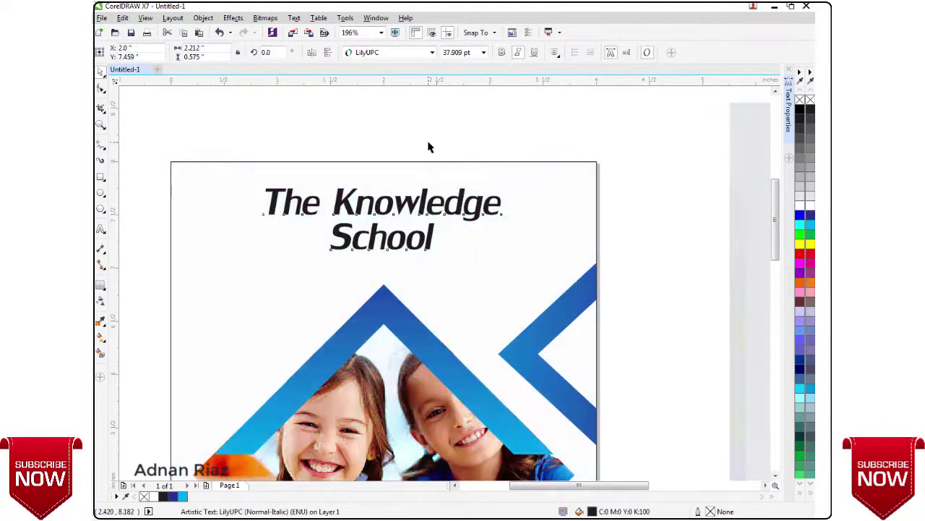
left_click(420, 151)
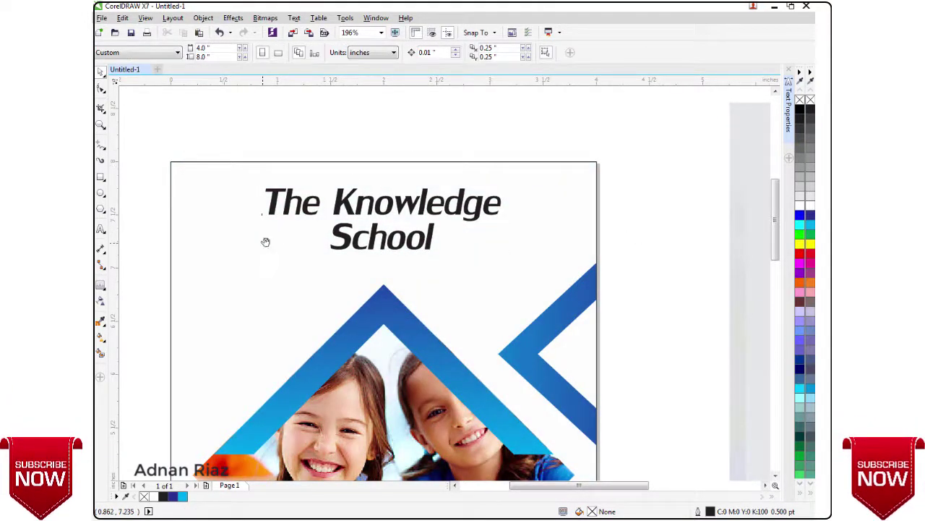
Apply a vertical fountain fill to the heading, from dark blue at the top to cyan at the bottom.
left_click_drag(262, 243, 374, 224)
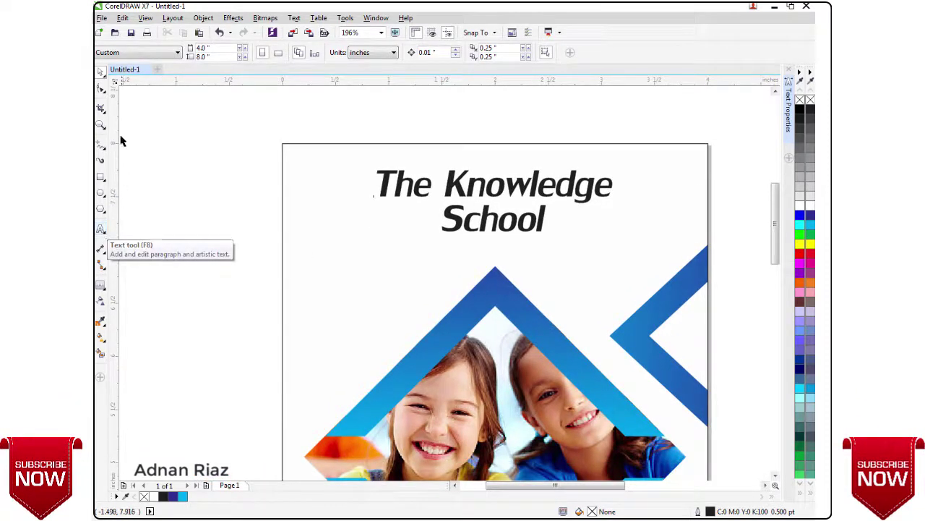
left_click_drag(302, 203, 259, 204)
left_click(460, 190)
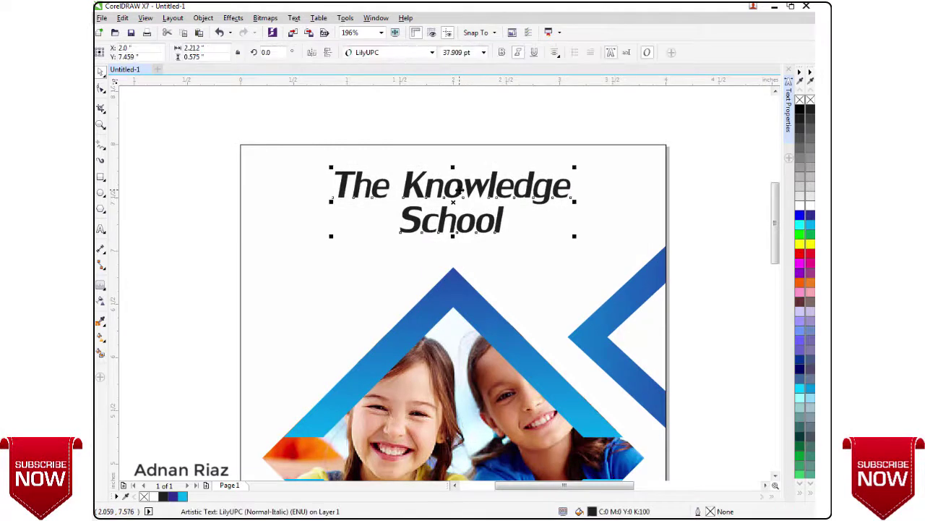
key("g")
left_click_drag(460, 179, 459, 233)
left_click(809, 216)
left_click_drag(474, 248, 460, 235)
left_click_drag(460, 157, 399, 173)
left_click(101, 72)
Place a slightly offset copy of the heading behind it as a shadow, with a 30% black fill and hairline outline.
left_click(167, 109)
scroll(489, 169, "up", 1)
scroll(375, 208, "up", 2)
left_click(379, 210)
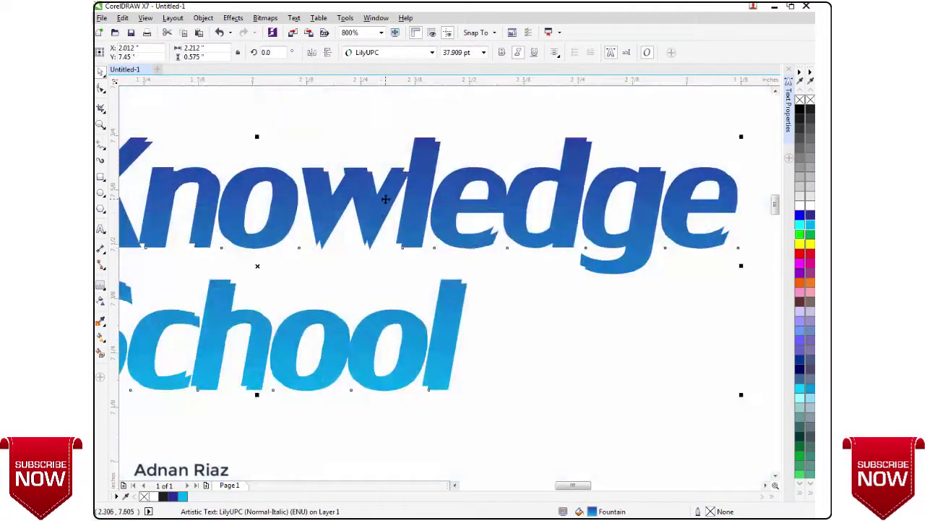
left_click(810, 186)
right_click(810, 180)
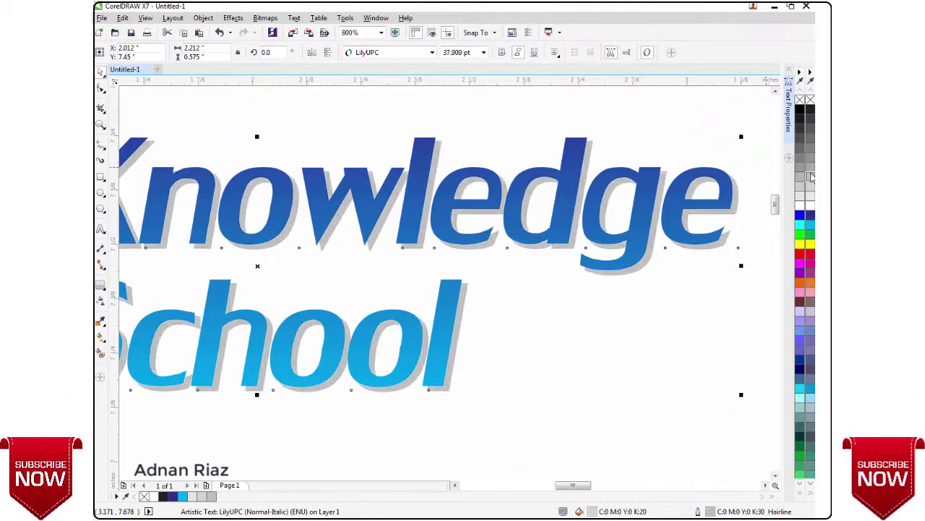
Select the gradient heading together with its grey shadow copy and group them.
scroll(413, 241, "down", 1)
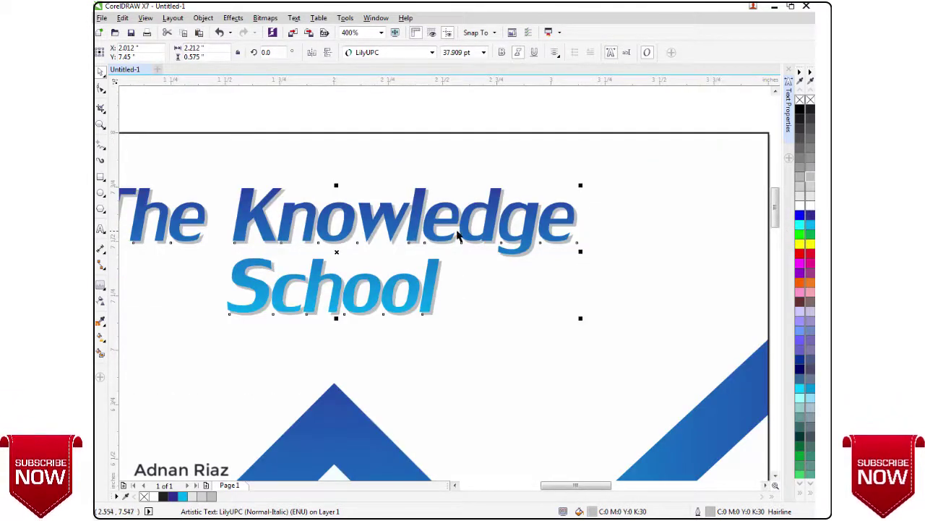
scroll(463, 234, "down", 1)
left_click(390, 155)
left_click_drag(547, 282, 561, 283)
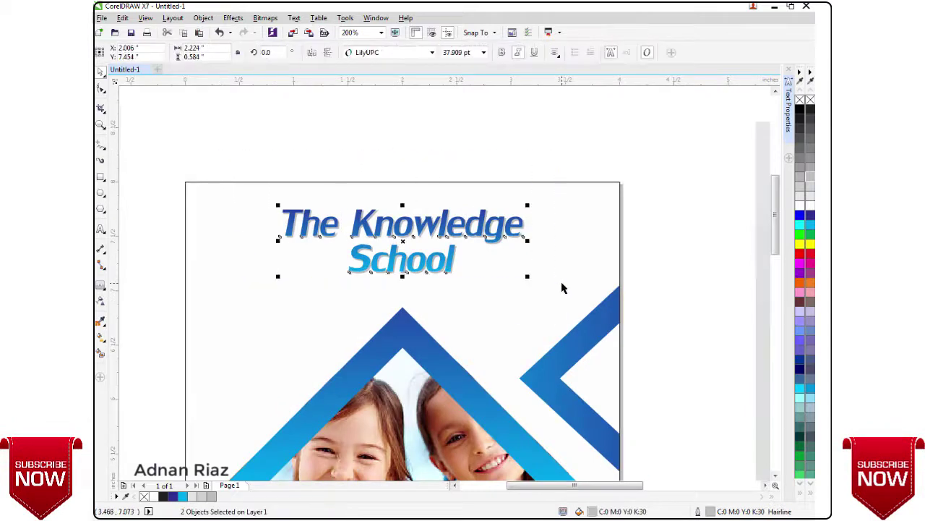
key("ctrl+g")
left_click(478, 152)
Add 24 pt Arial artistic text reading "We Serve the Nation" below the diamond photo frame.
scroll(456, 162, "down", 1)
scroll(455, 166, "down", 1)
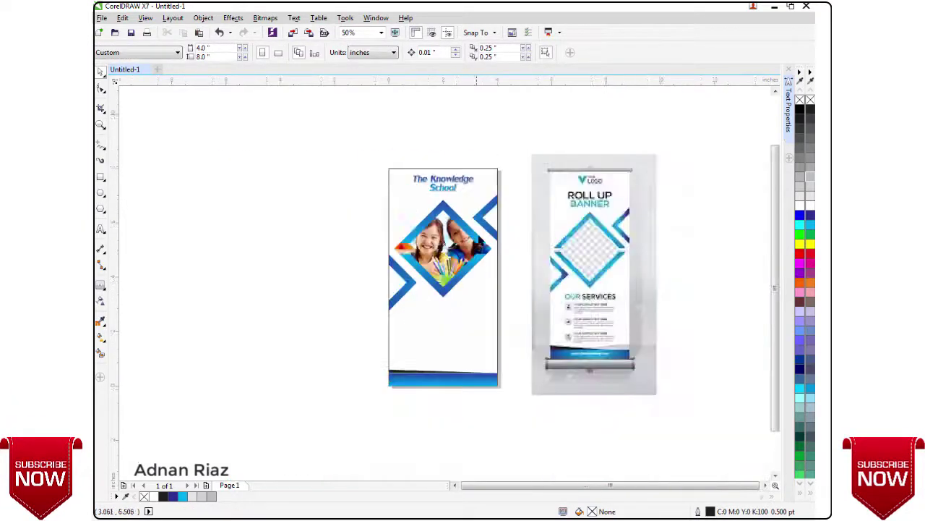
scroll(417, 296, "up", 1)
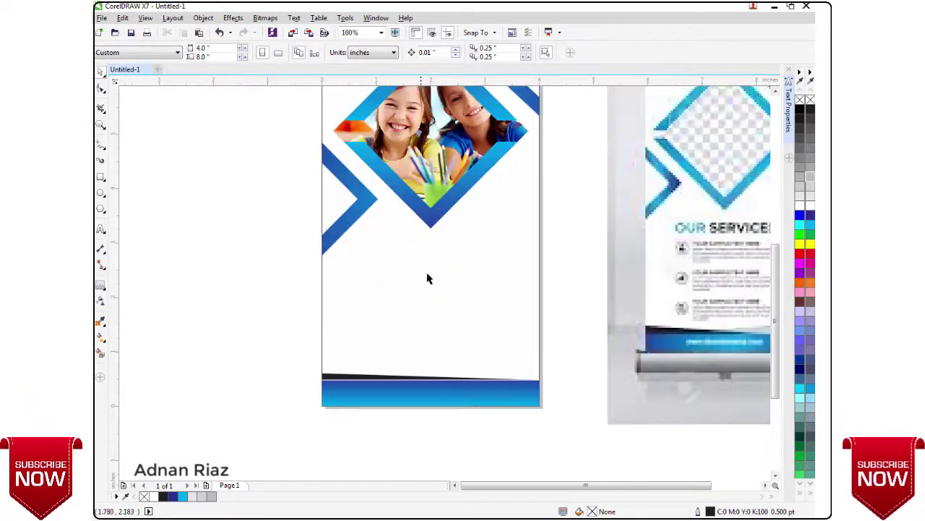
scroll(440, 311, "up", 1)
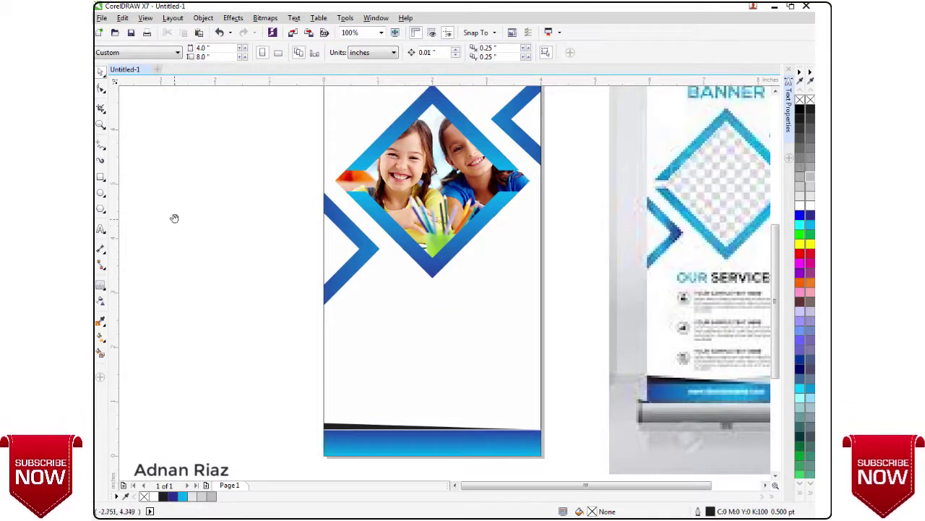
left_click_drag(173, 220, 166, 232)
left_click(103, 230)
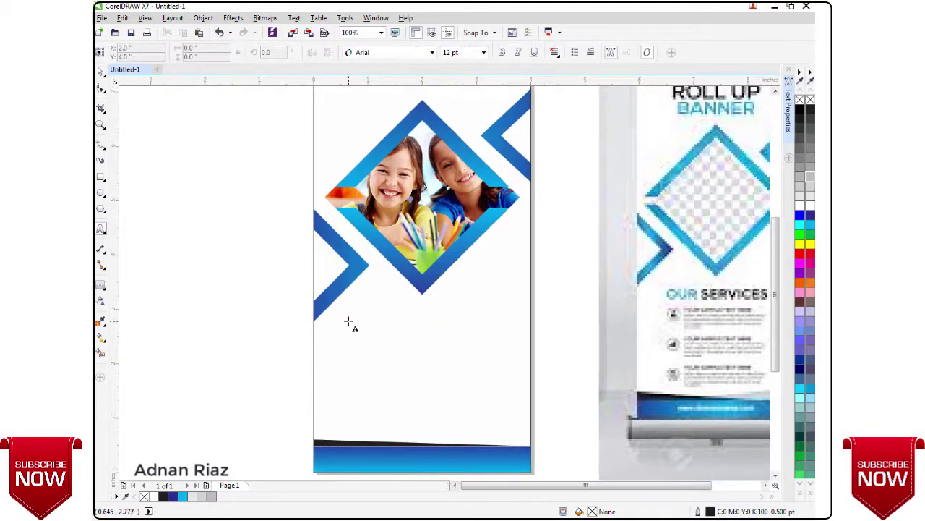
left_click(348, 318)
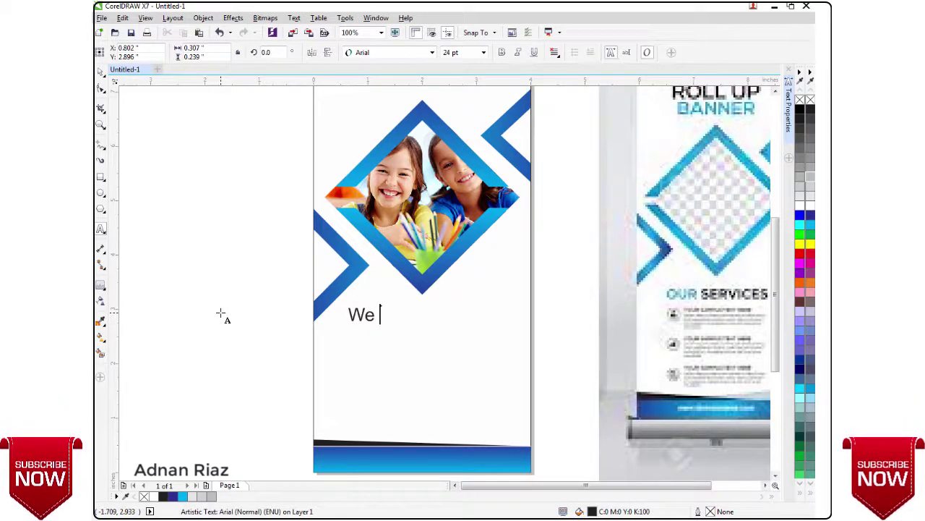
type("We Ser")
type("be")
key("BackSpace")
key("BackSpace")
type("ve the Nation")
key("Escape")
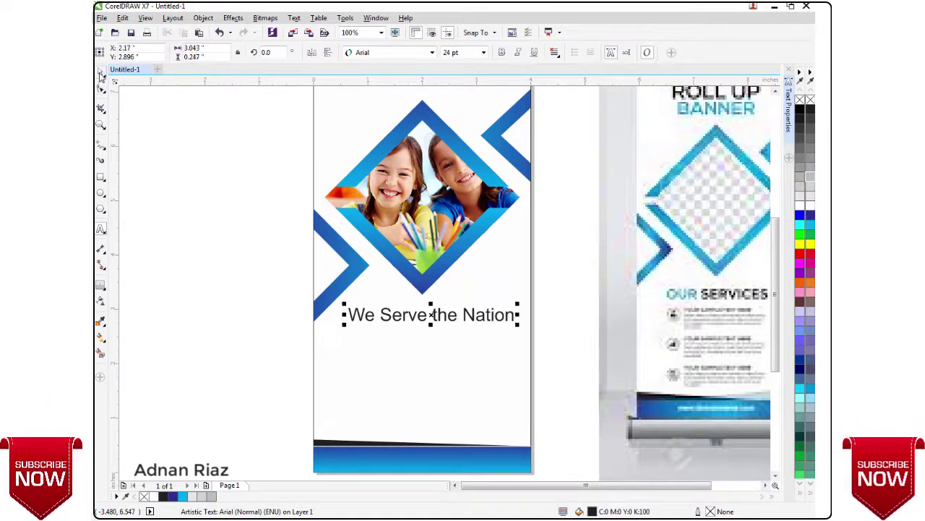
Set the slogan's font to Gotham Medium and move it slightly down and left beneath the diamond.
left_click(432, 54)
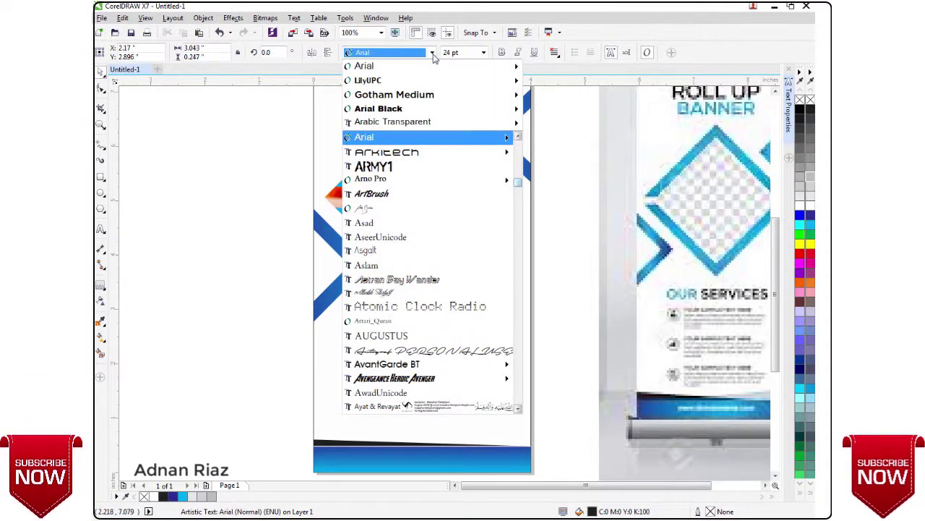
scroll(412, 303, "down", 3)
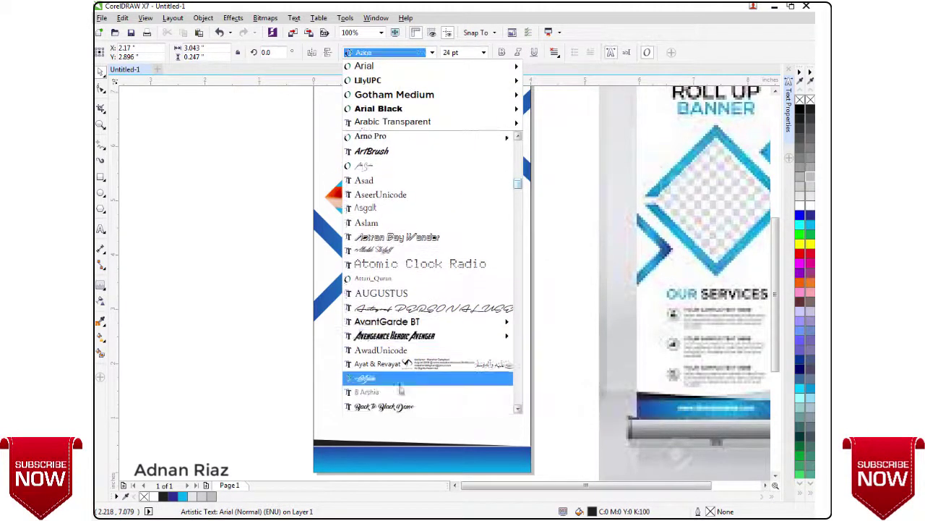
left_click(388, 96)
left_click_drag(441, 316, 419, 327)
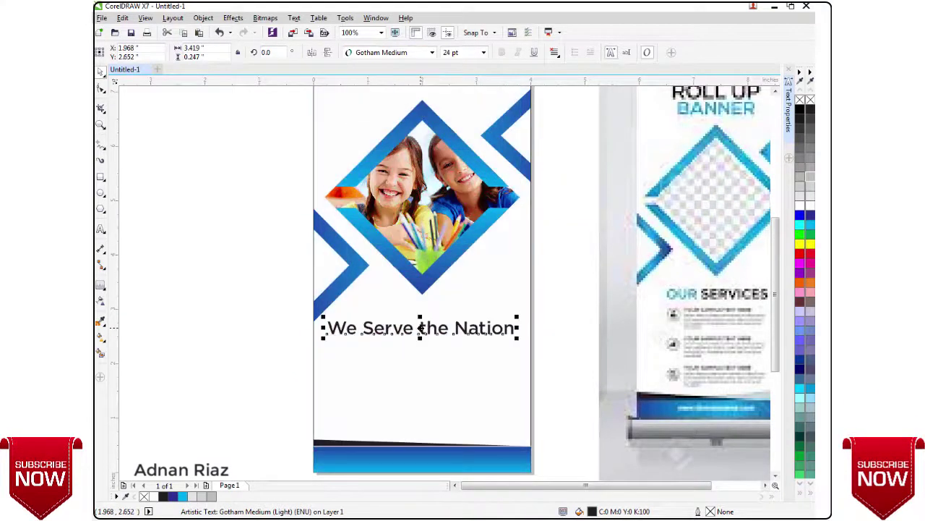
Break the slogan into two lines after "We Serve".
left_click(419, 329)
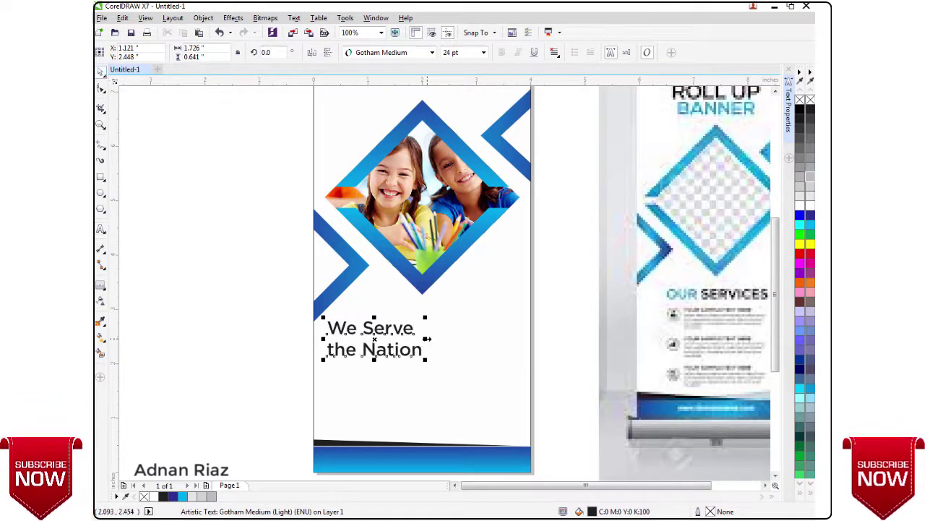
scroll(427, 339, "up", 2)
left_click(388, 318)
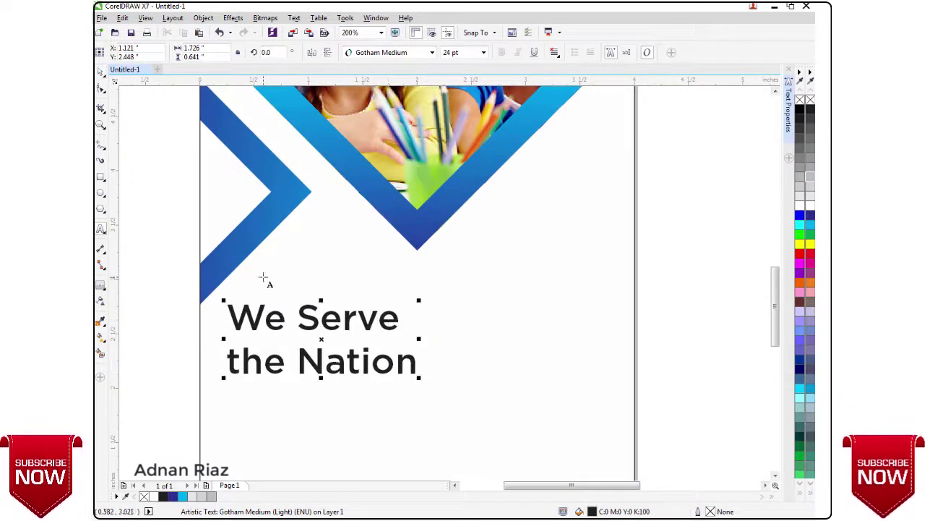
left_click(102, 75)
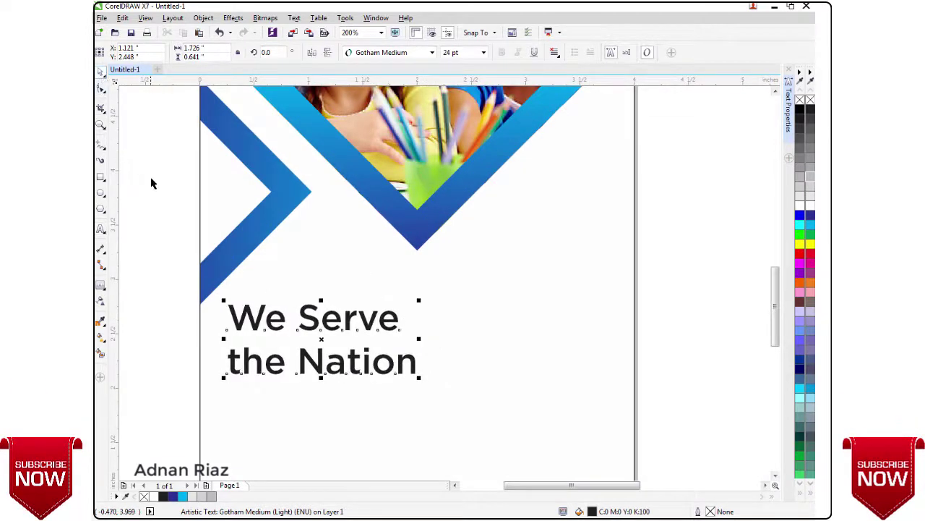
Split the slogan into separate line objects, enlarge "We Serve" to about 41 pt and center it below the diamond.
left_click(316, 289)
scroll(351, 283, "down", 2)
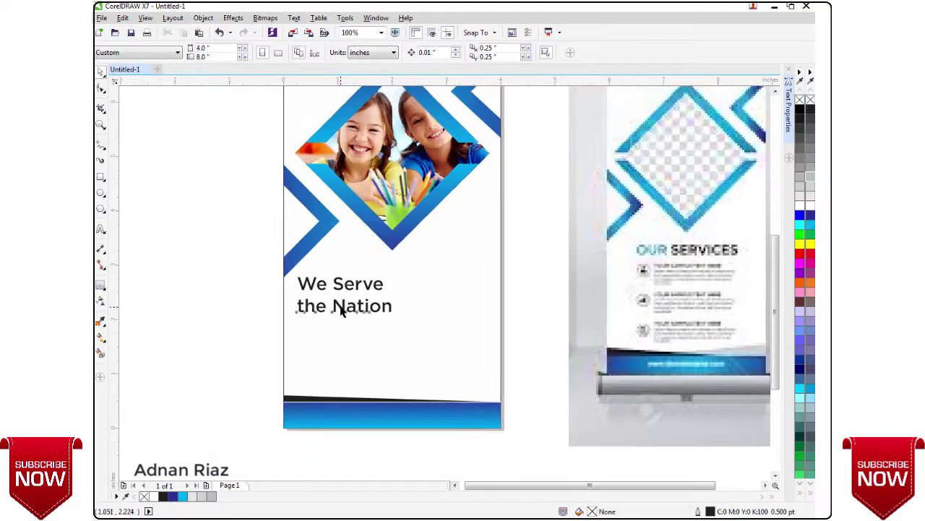
left_click_drag(342, 309, 248, 371)
left_click_drag(351, 285, 467, 248)
left_click(388, 307, "shift")
left_click(213, 287)
left_click(392, 270)
left_click(245, 292)
Place "the Nation" directly beneath "We Serve" and align the right edges of both lines.
left_click_drag(267, 369, 435, 298)
left_click(439, 285, "shift")
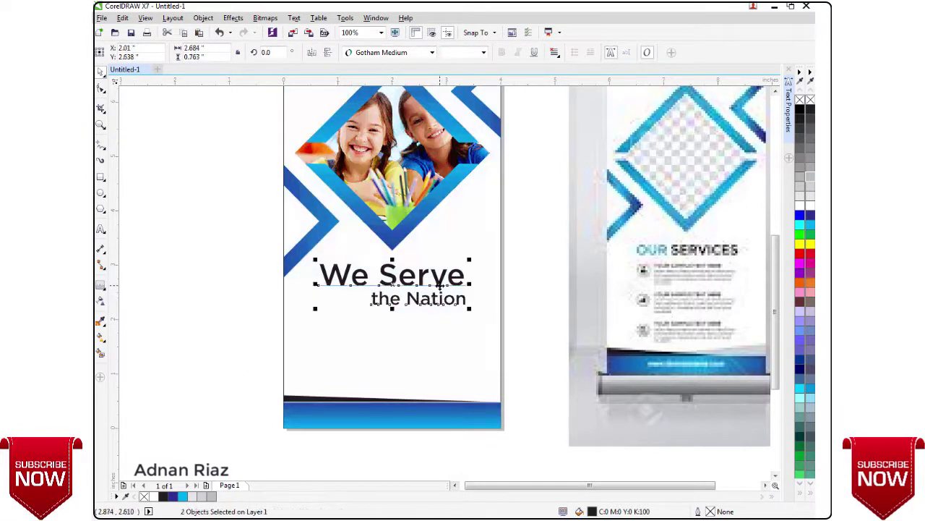
key("r")
left_click(256, 312)
Color "We Serve" red and "the Nation" cyan.
left_click(341, 277)
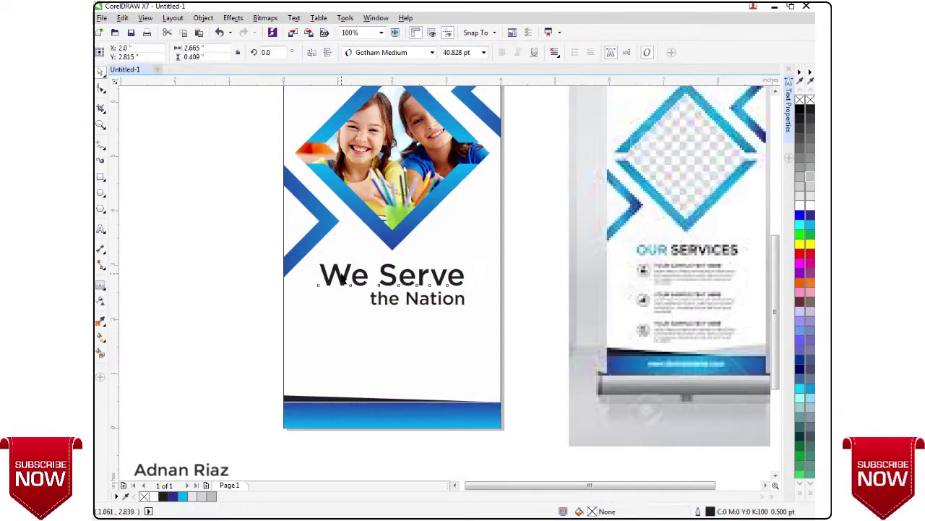
left_click(801, 253)
left_click(417, 299)
left_click(233, 304)
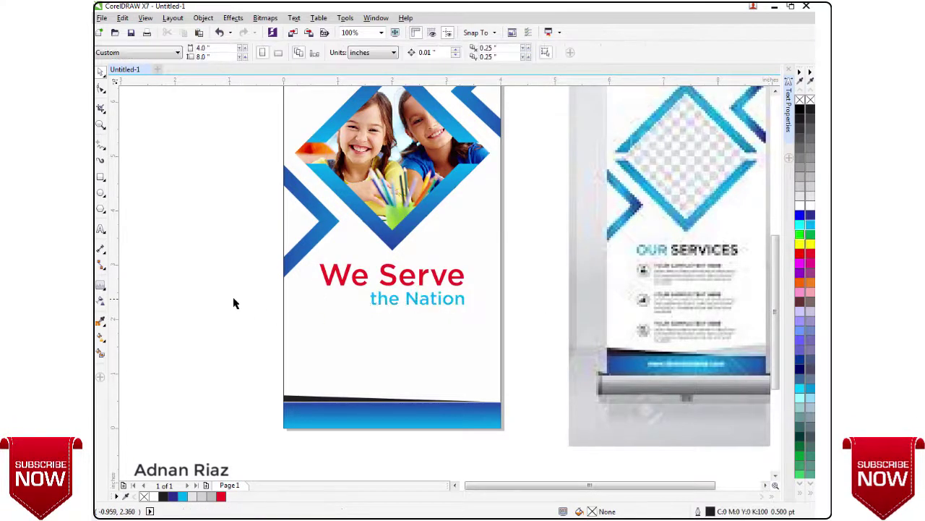
Draw a circle about 0.18 in wide below the slogan and stack two evenly spaced copies beneath it.
left_click(101, 192)
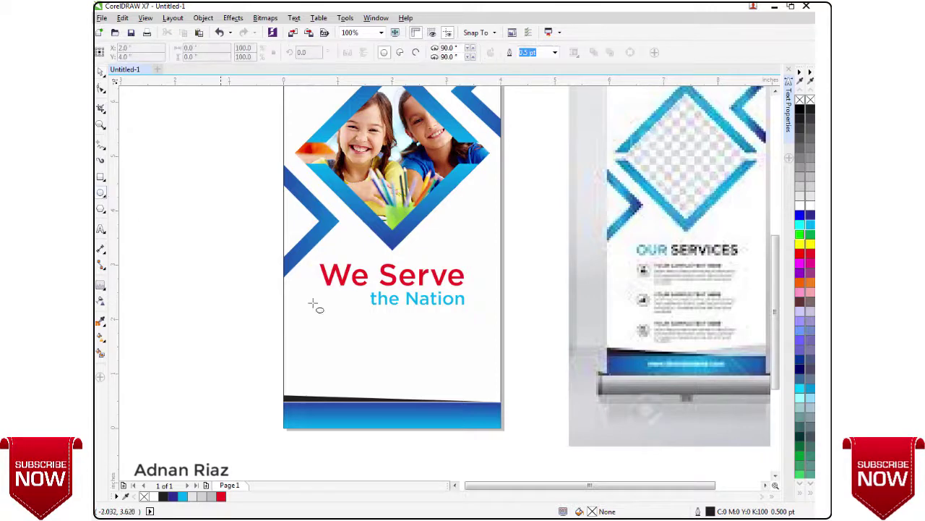
scroll(365, 304, "up", 3)
left_click_drag(292, 287, 300, 344)
left_click(101, 70)
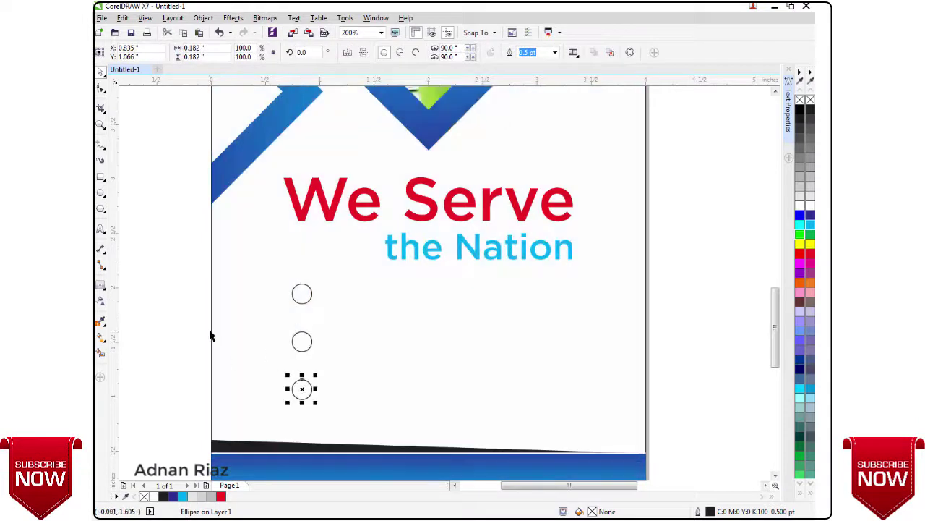